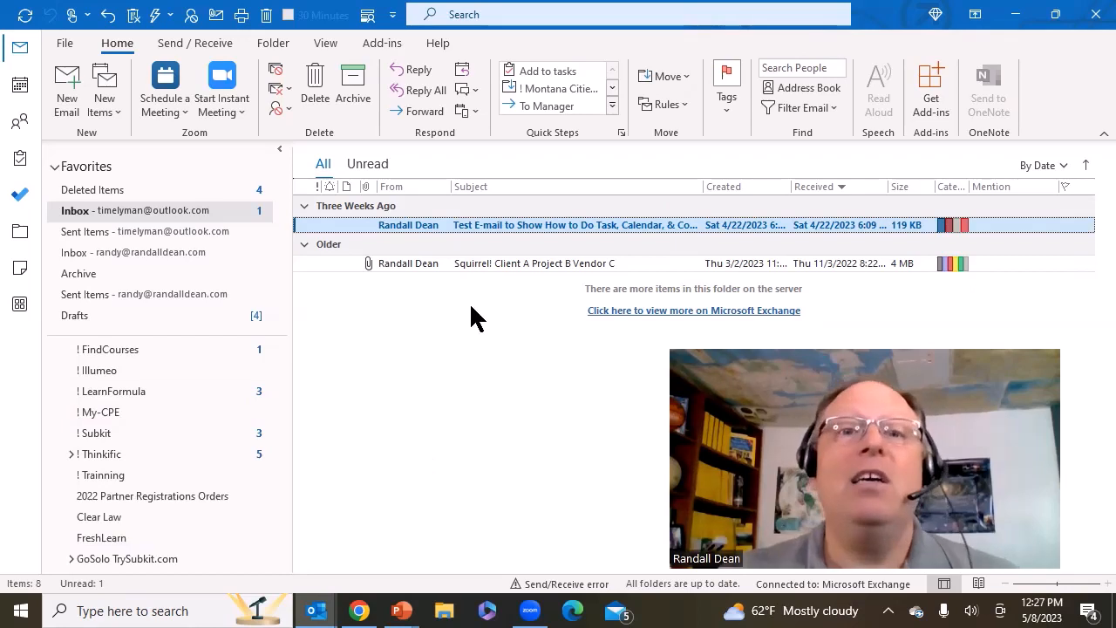
right_click(427, 231)
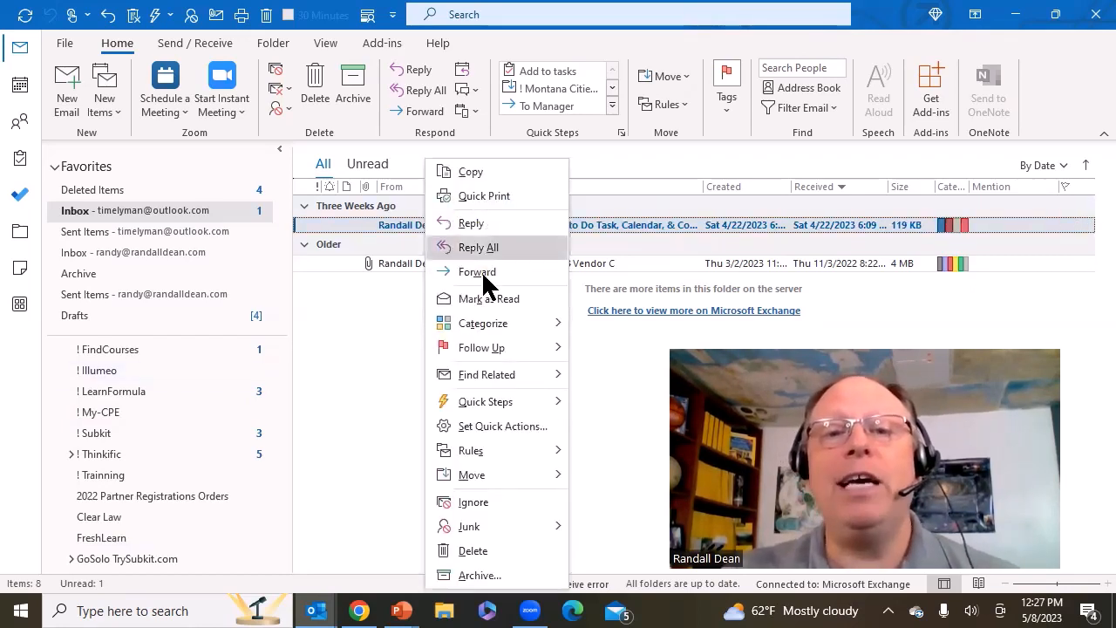
mouse_move(495, 454)
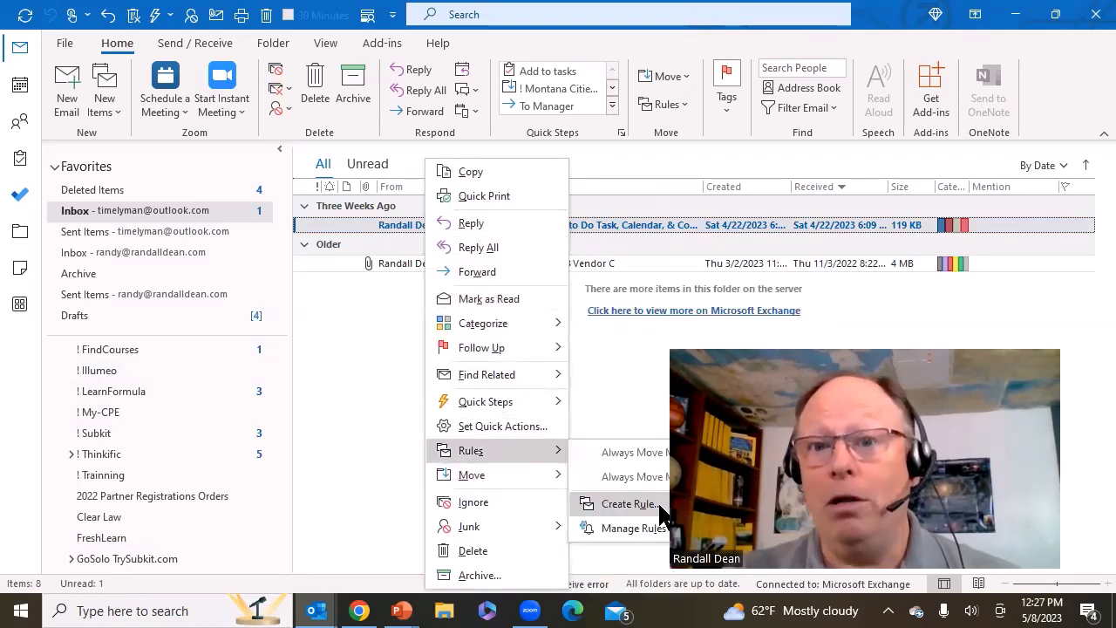
left_click(316, 340)
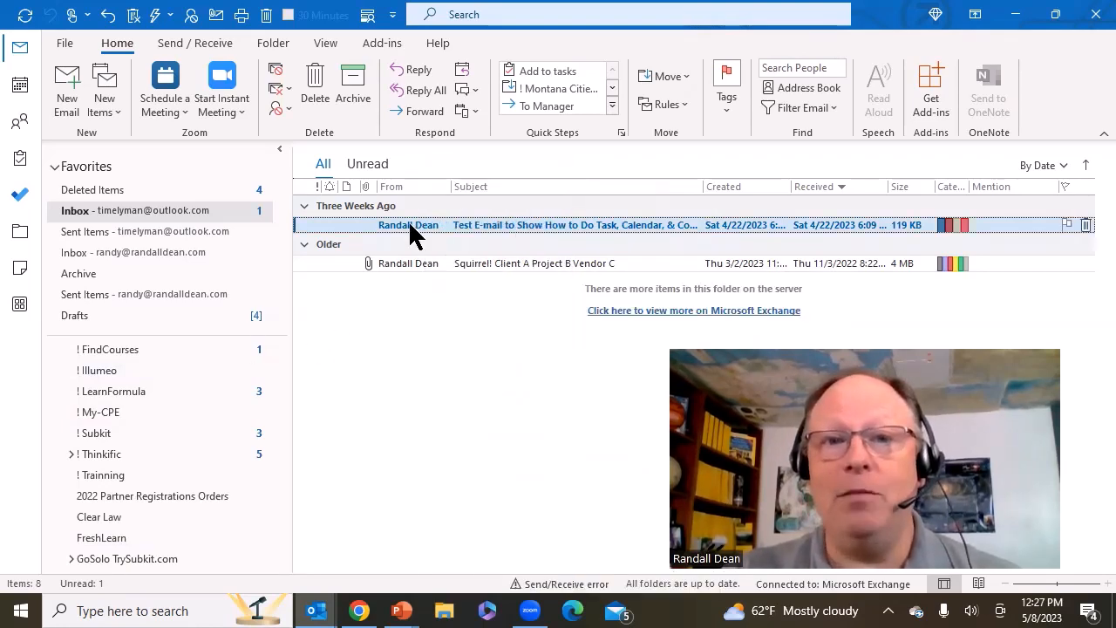
Step: Start a new rule from the selected test e-mail and make its sender's address the rule condition
right_click(413, 229)
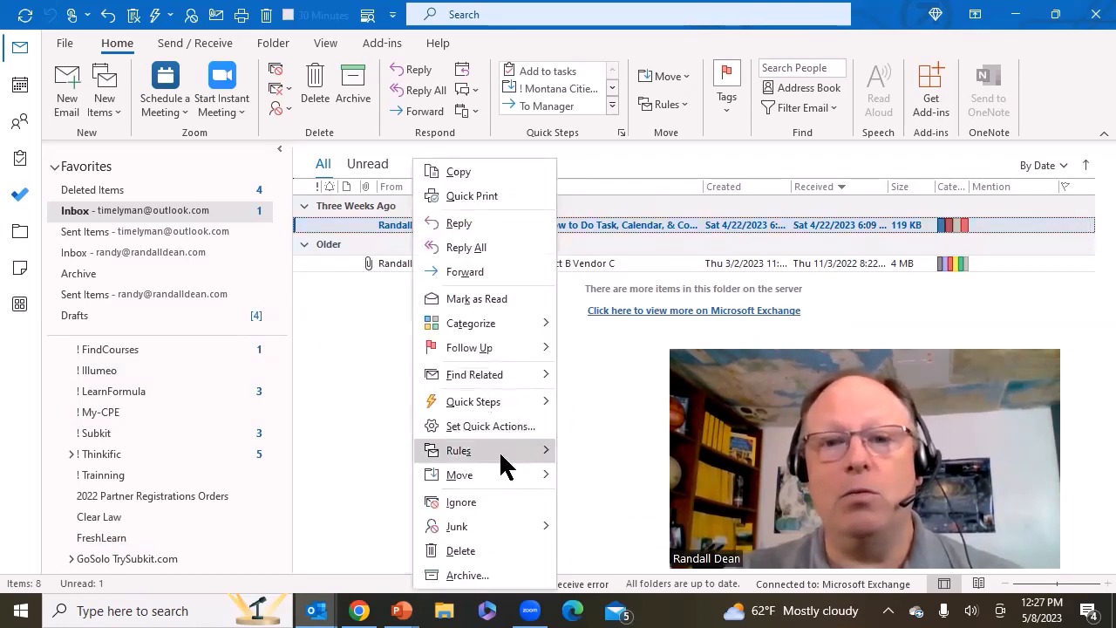
mouse_move(512, 452)
left_click(619, 506)
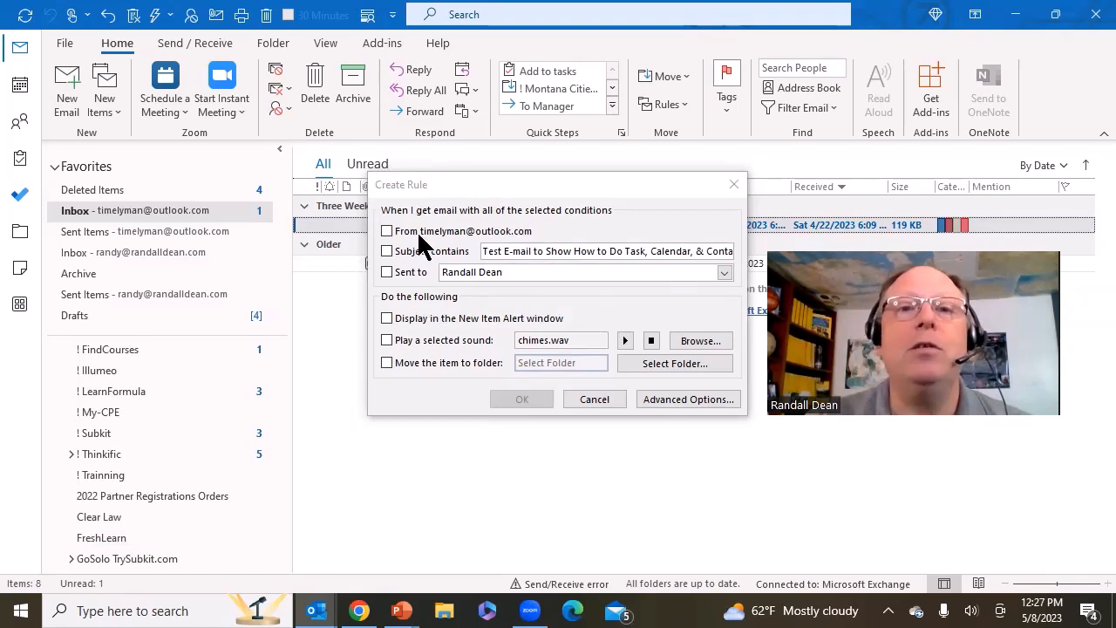
left_click(387, 233)
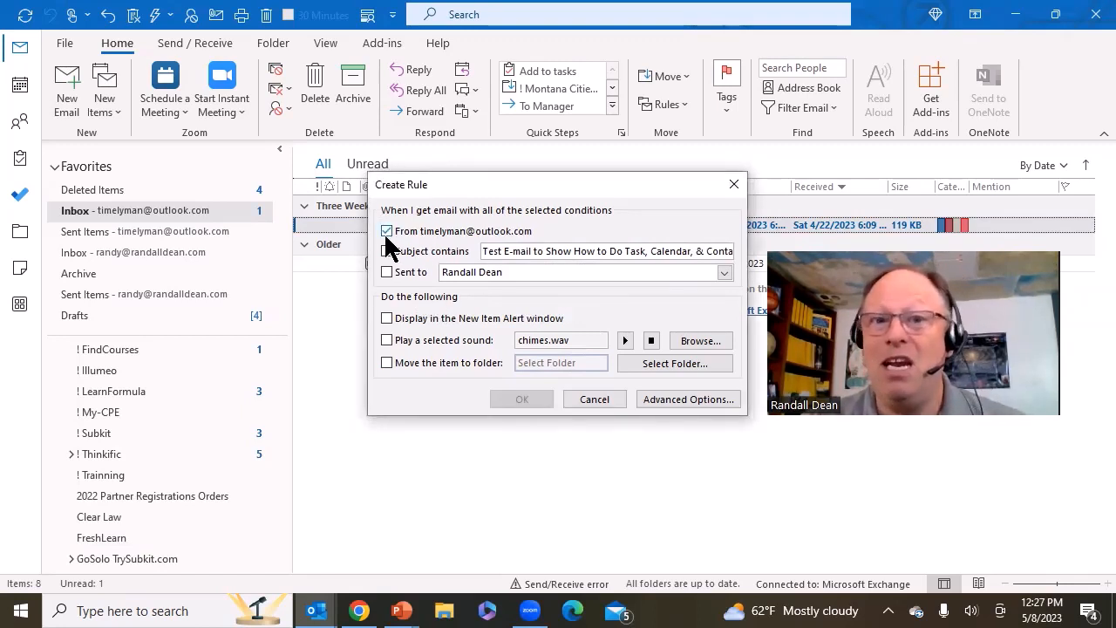
Step: Set the rule to display messages in the New Item Alert window and play chimes.wav
left_click(387, 319)
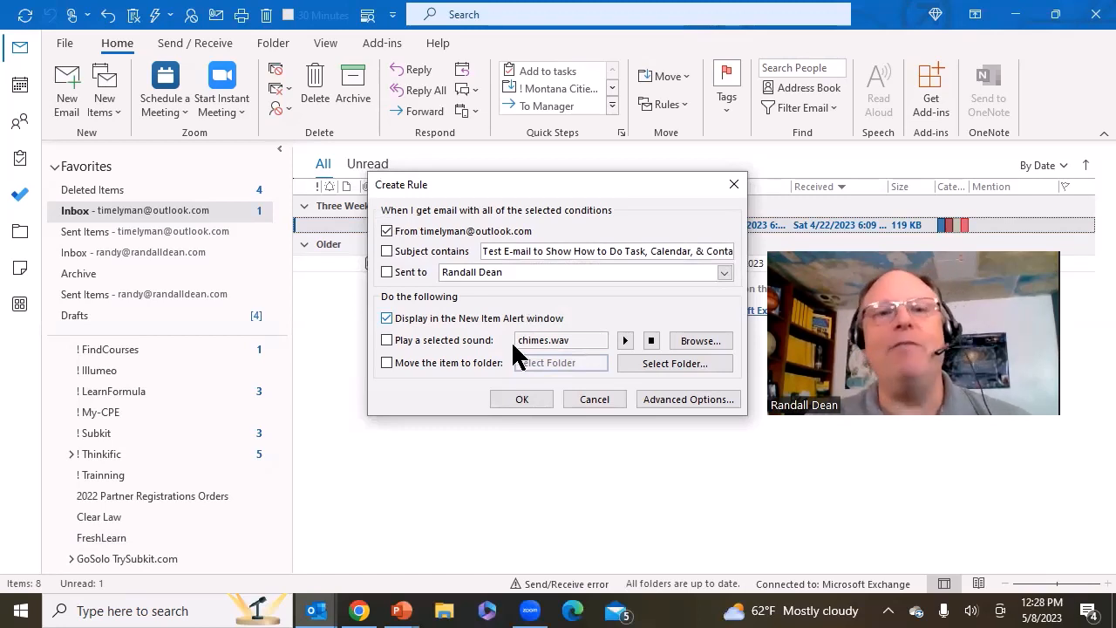
left_click(386, 340)
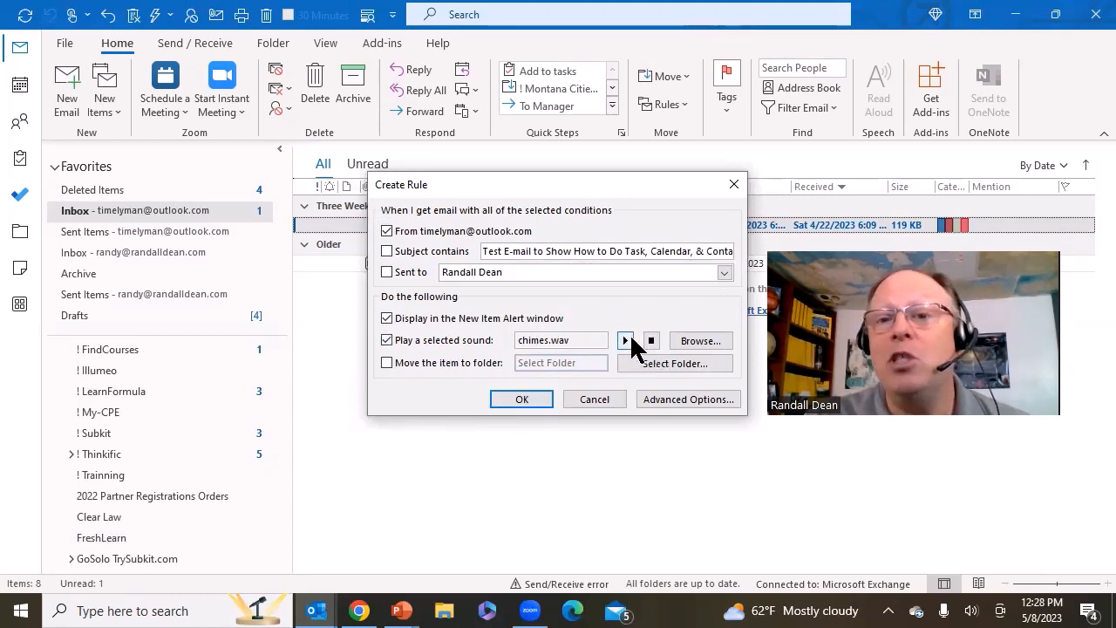
Step: Browse the Windows Media folder for available alert sounds and leave without choosing one
left_click(689, 340)
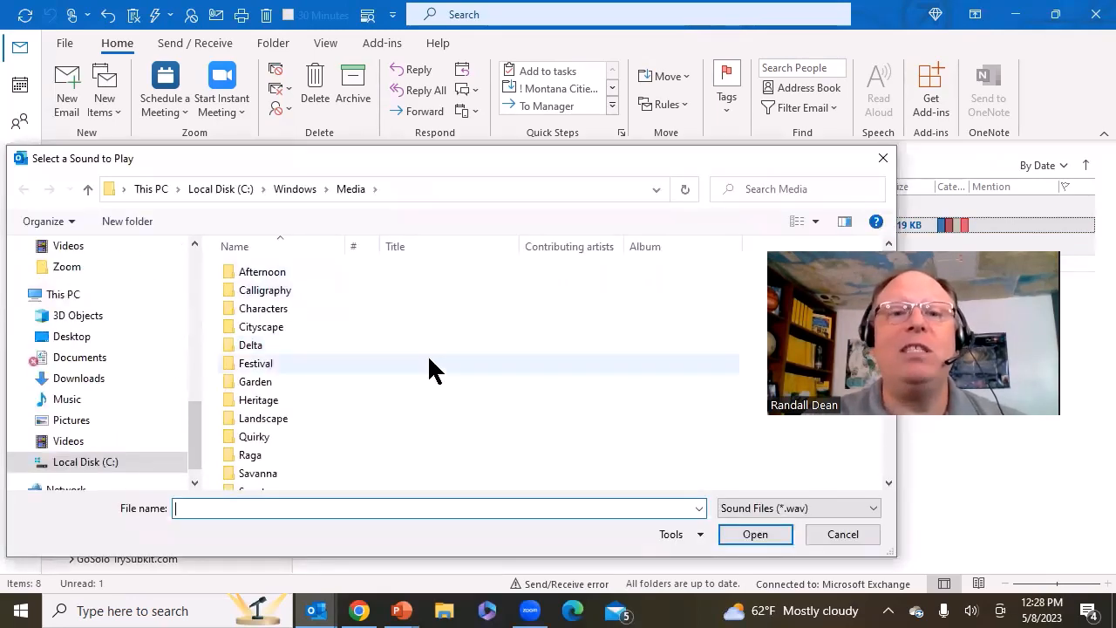
scroll(427, 361, "down", 2)
scroll(427, 357, "down", 8)
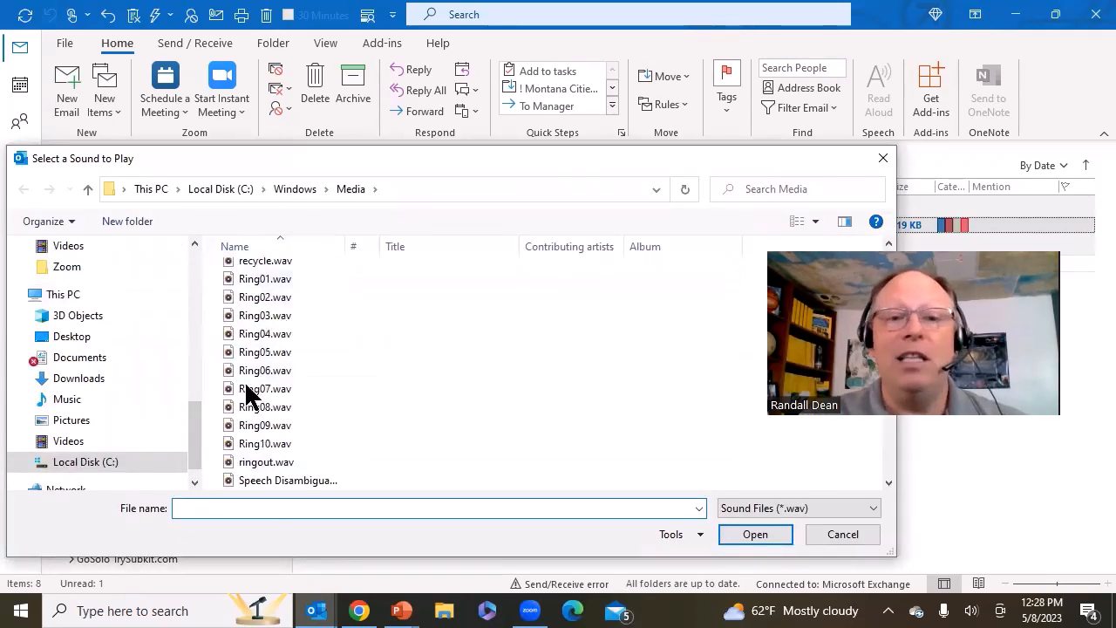
scroll(358, 428, "down", 5)
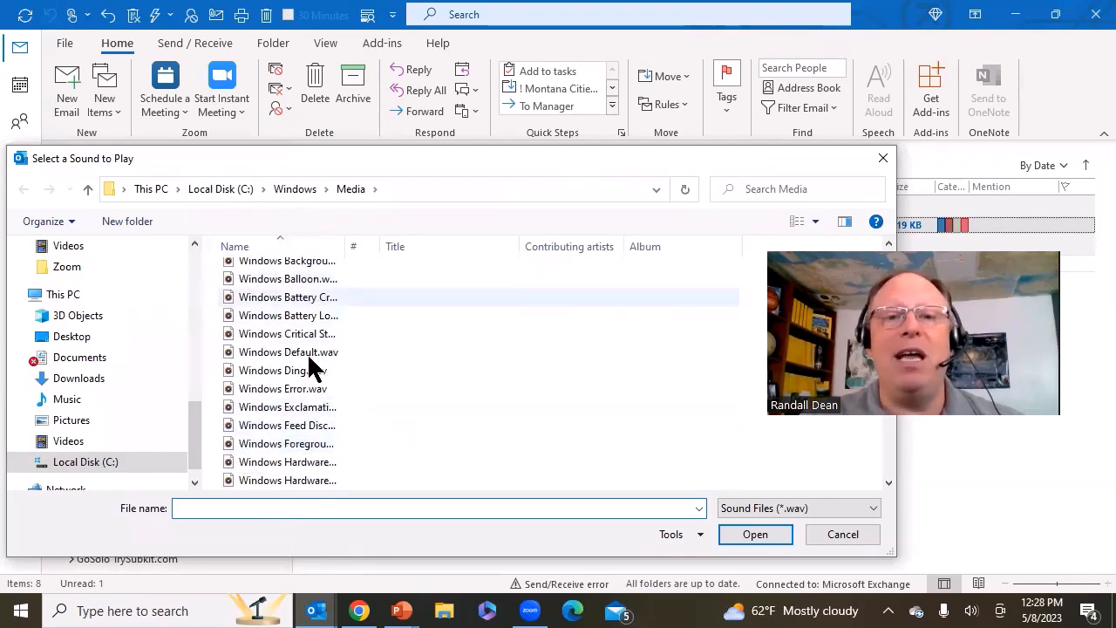
scroll(412, 458, "up", 15)
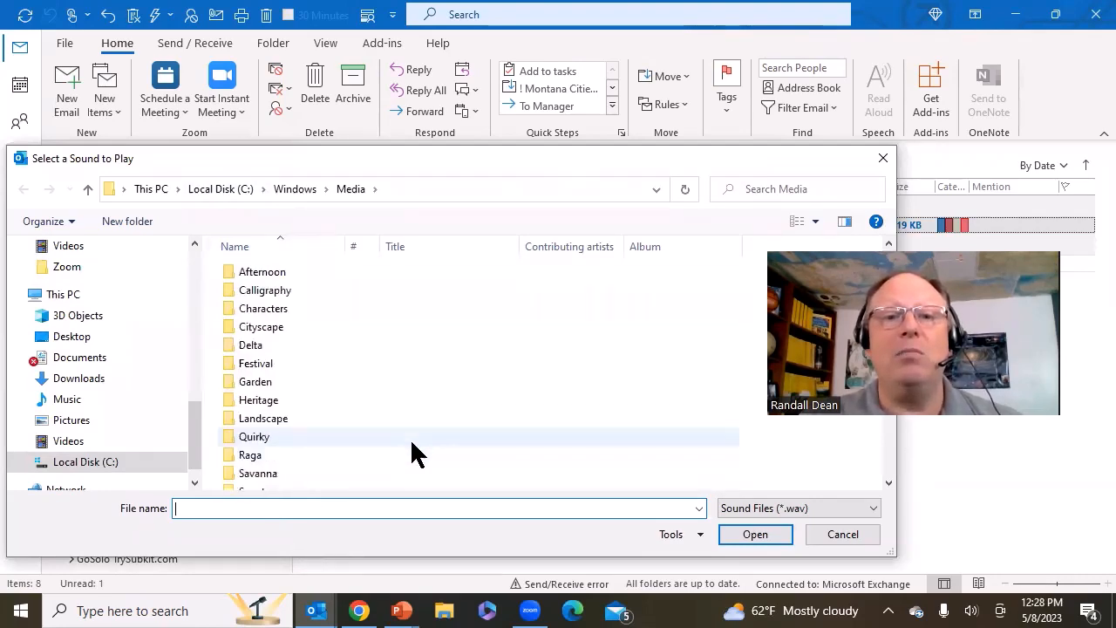
scroll(409, 454, "down", 12)
scroll(409, 453, "down", 11)
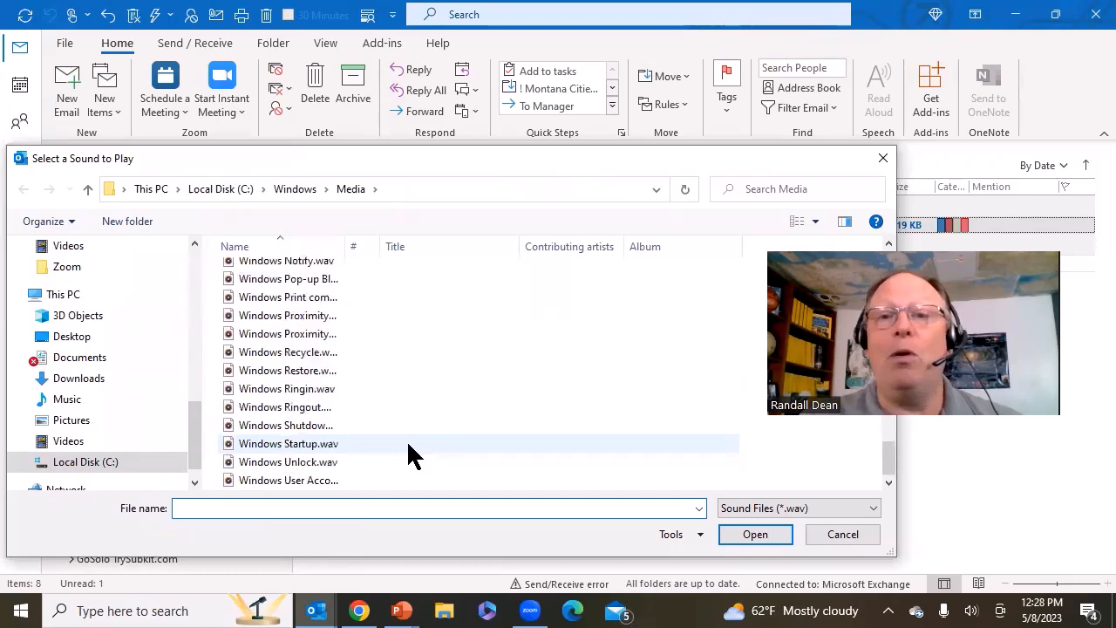
left_click(844, 535)
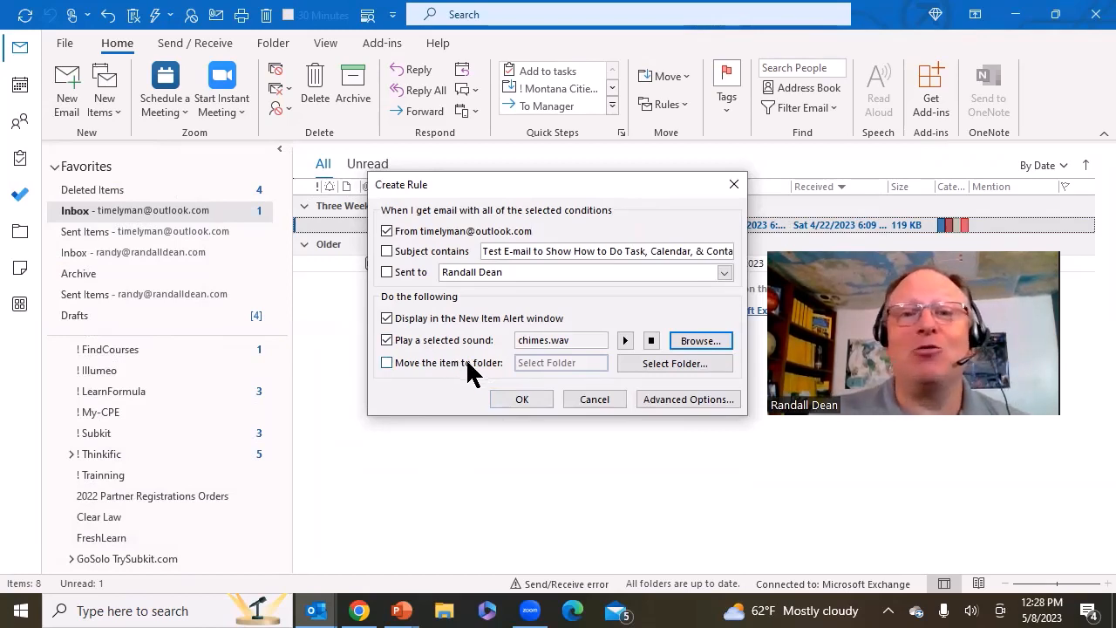
Step: Turn off the rule's alert window and sound actions, and open its advanced options
left_click(387, 340)
left_click(386, 318)
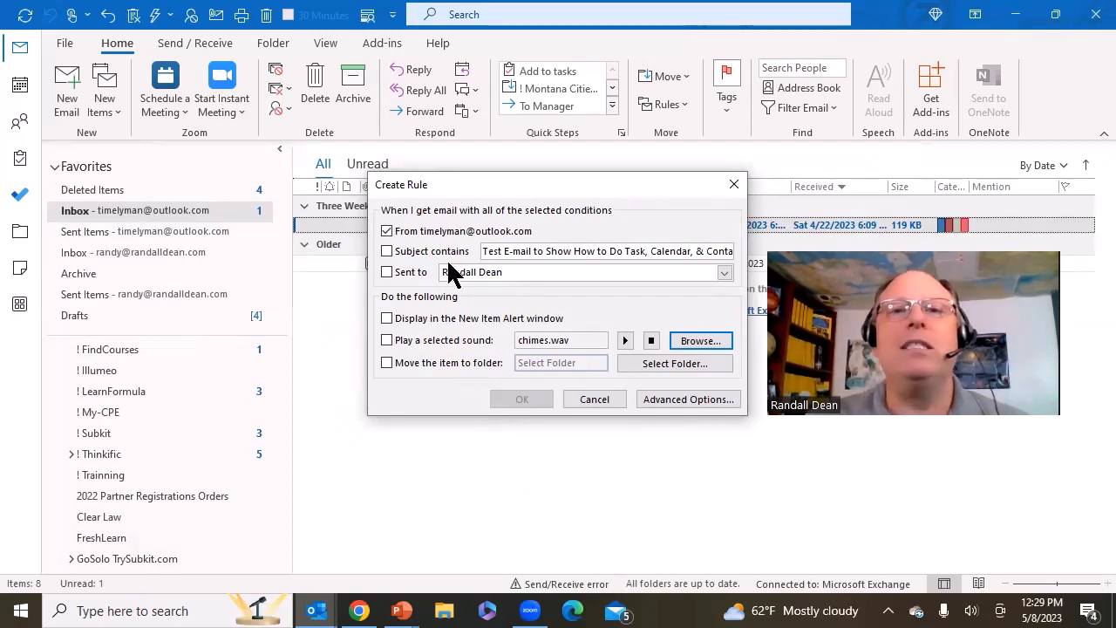
left_click(697, 399)
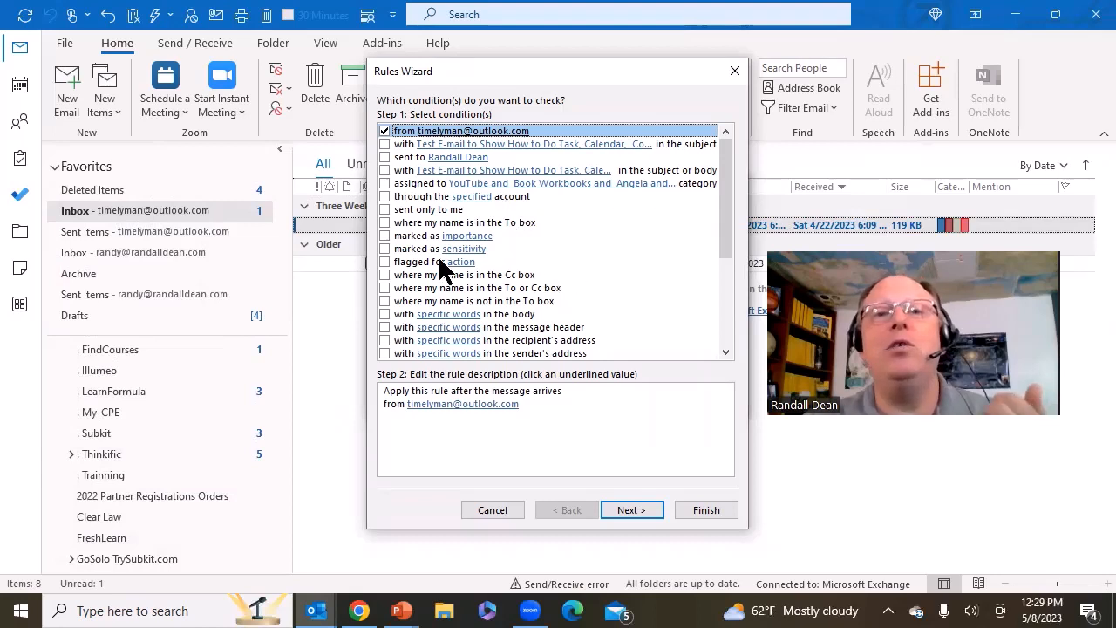
Step: Try limiting the rule to messages marked as high importance, and clear that condition again
left_click(384, 234)
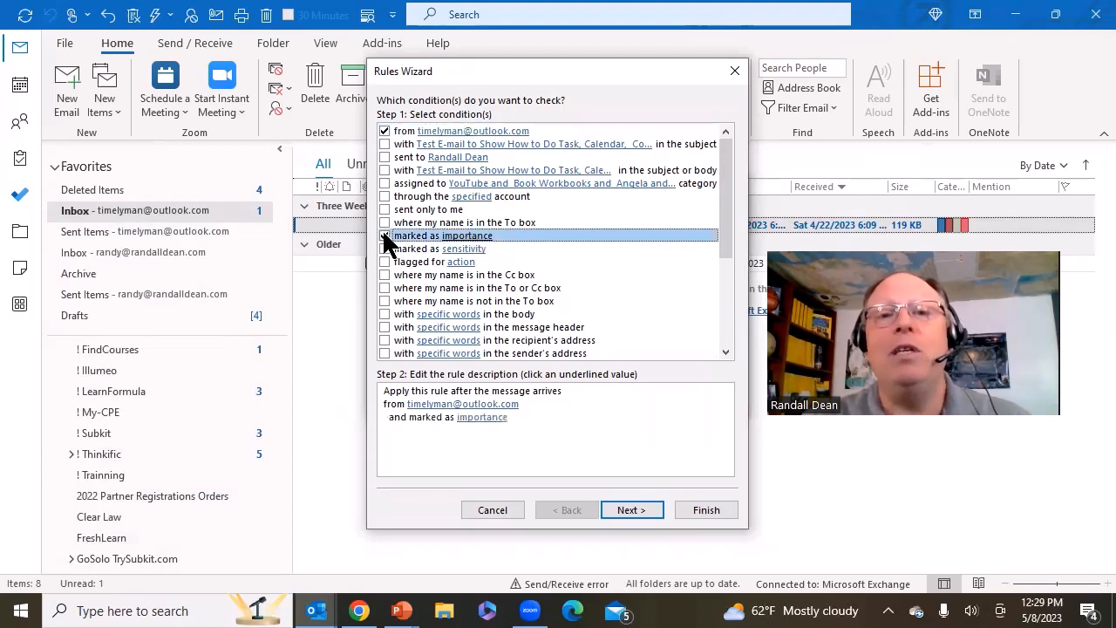
left_click(480, 418)
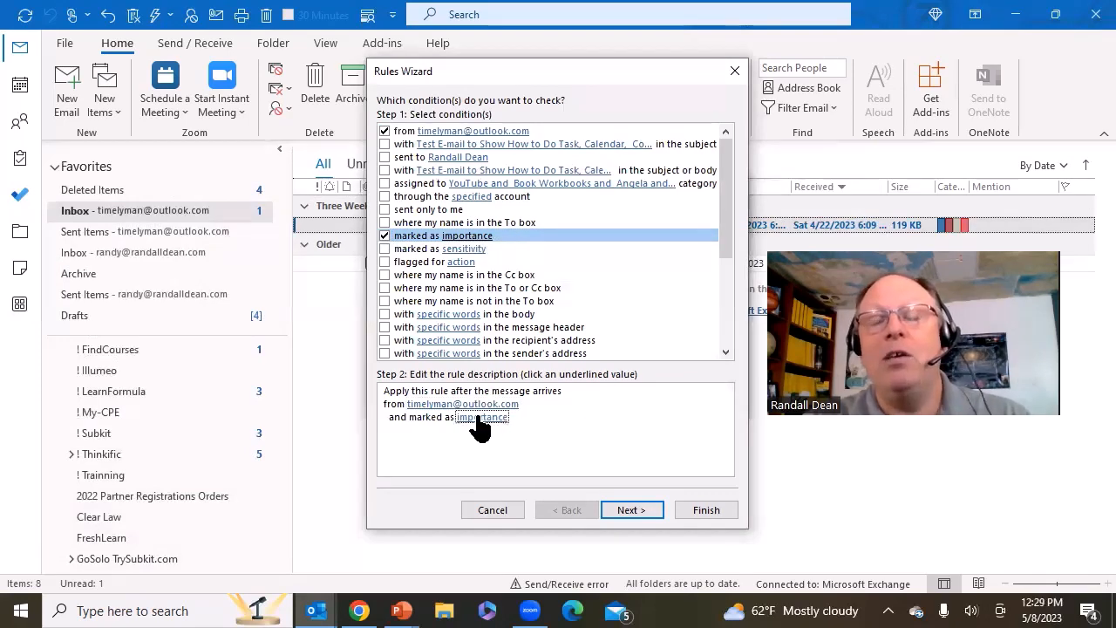
left_click(479, 417)
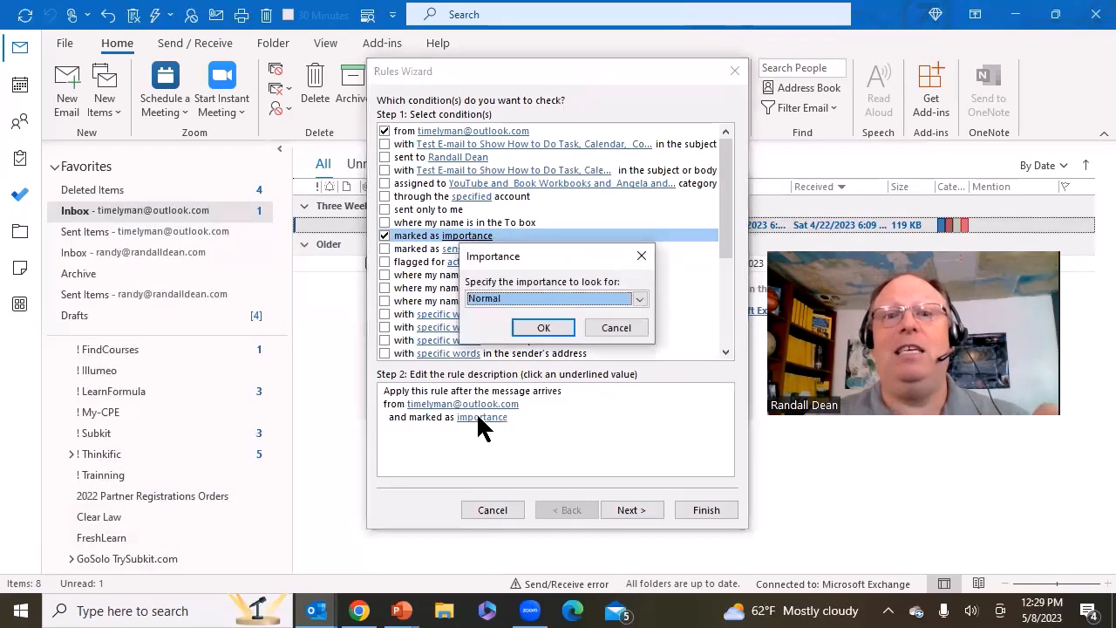
left_click(641, 299)
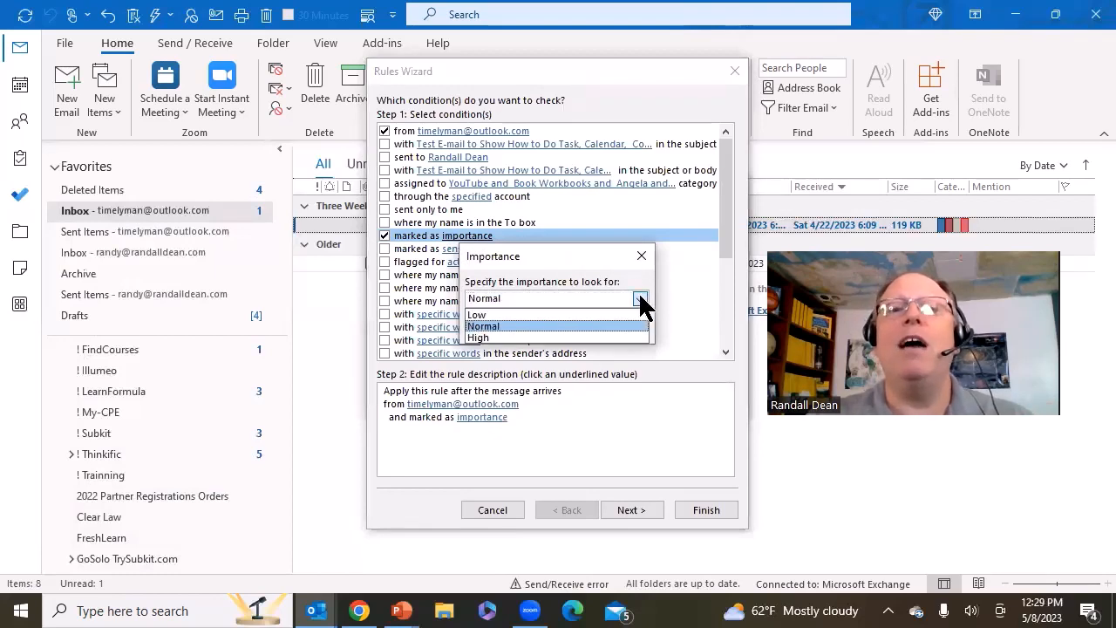
left_click(510, 336)
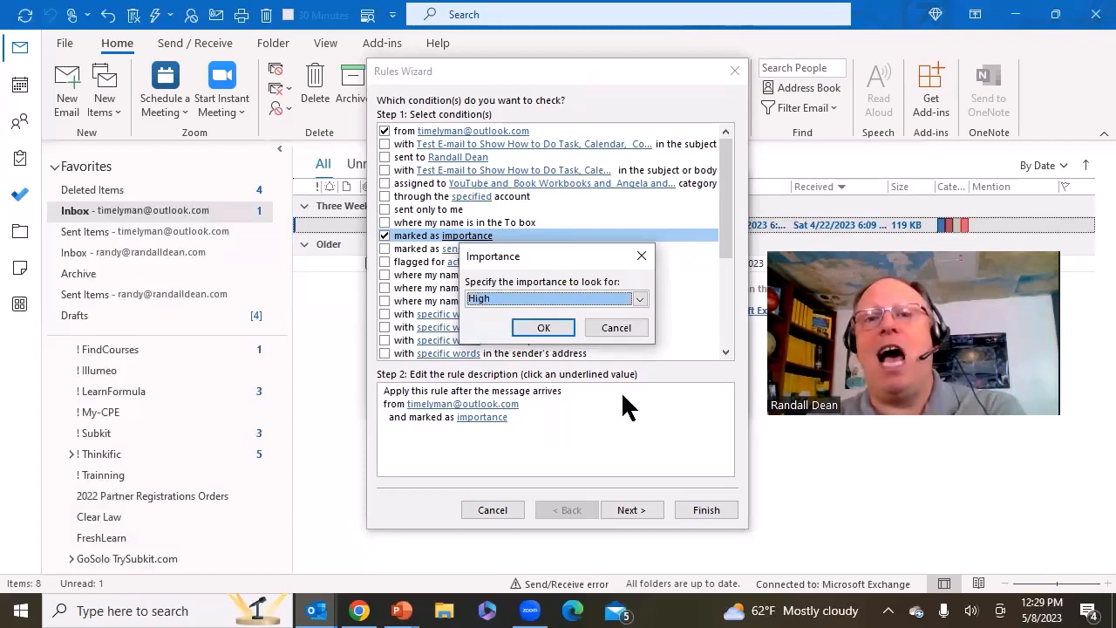
left_click(543, 329)
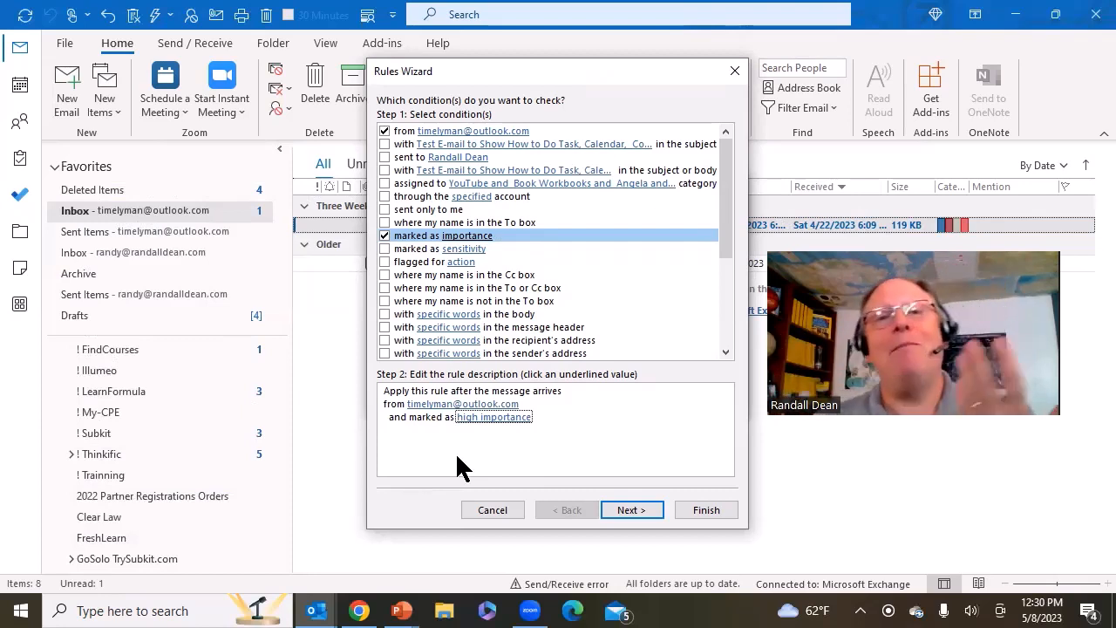
left_click(382, 234)
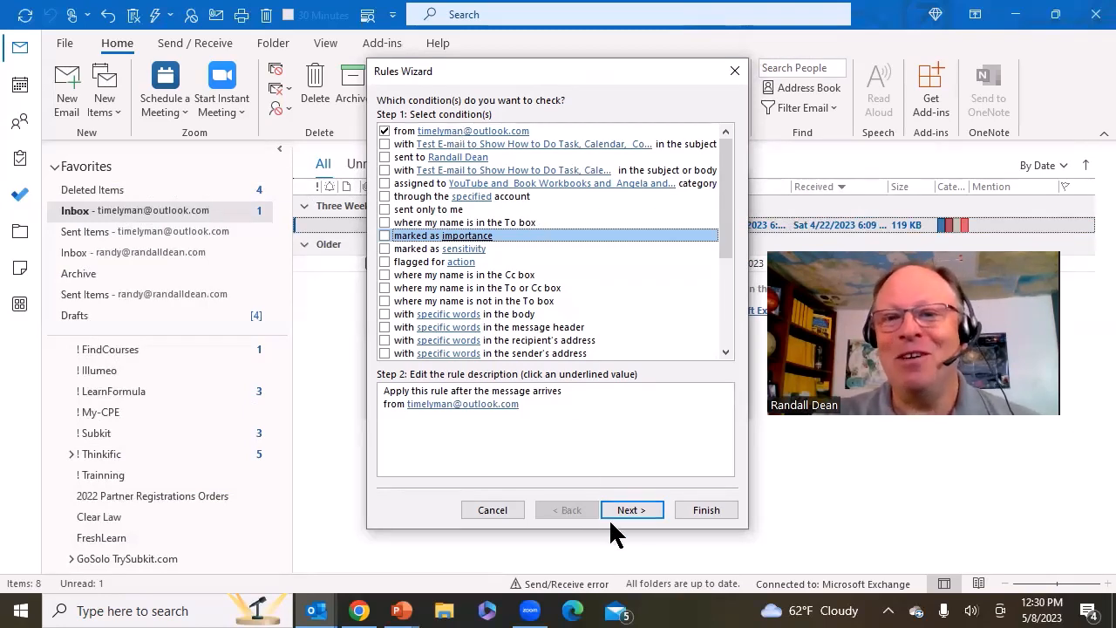
Step: Review the actions available for the rule in the Rules Wizard and return to its conditions
left_click(631, 509)
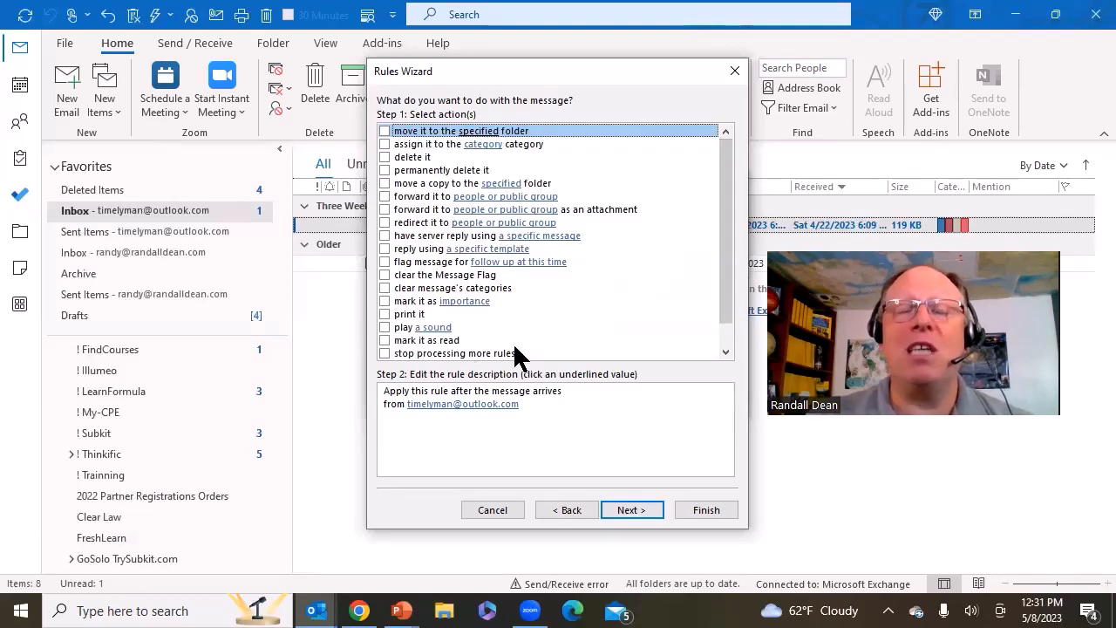
left_click(567, 510)
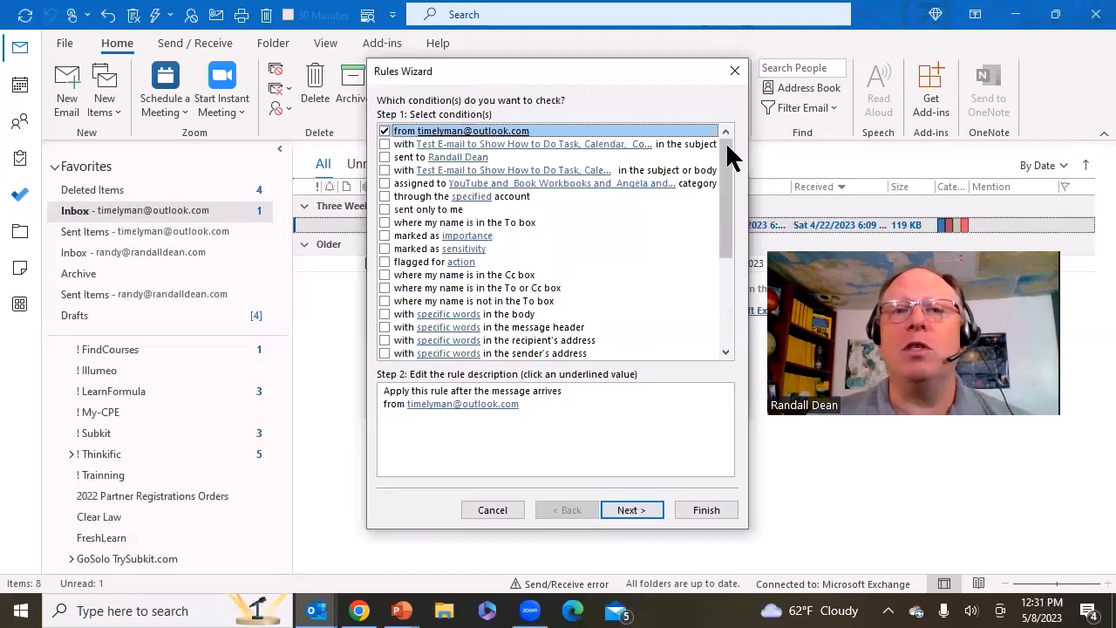
mouse_move(730, 152)
left_mouse_down()
mouse_move(724, 288)
mouse_move(727, 144)
left_mouse_up()
left_click(621, 512)
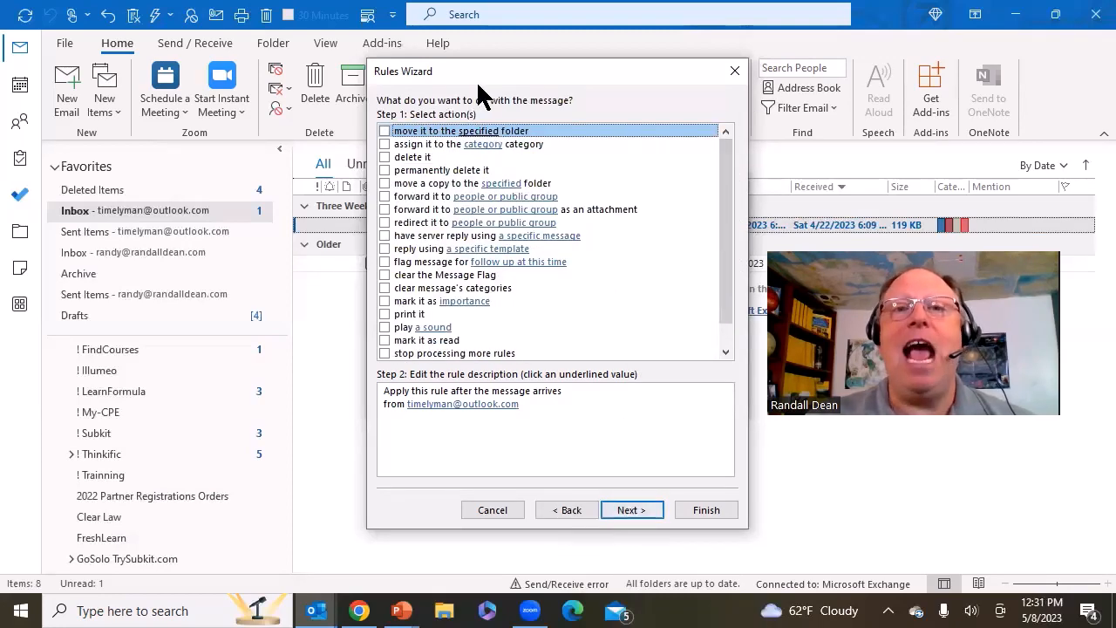
left_click(571, 512)
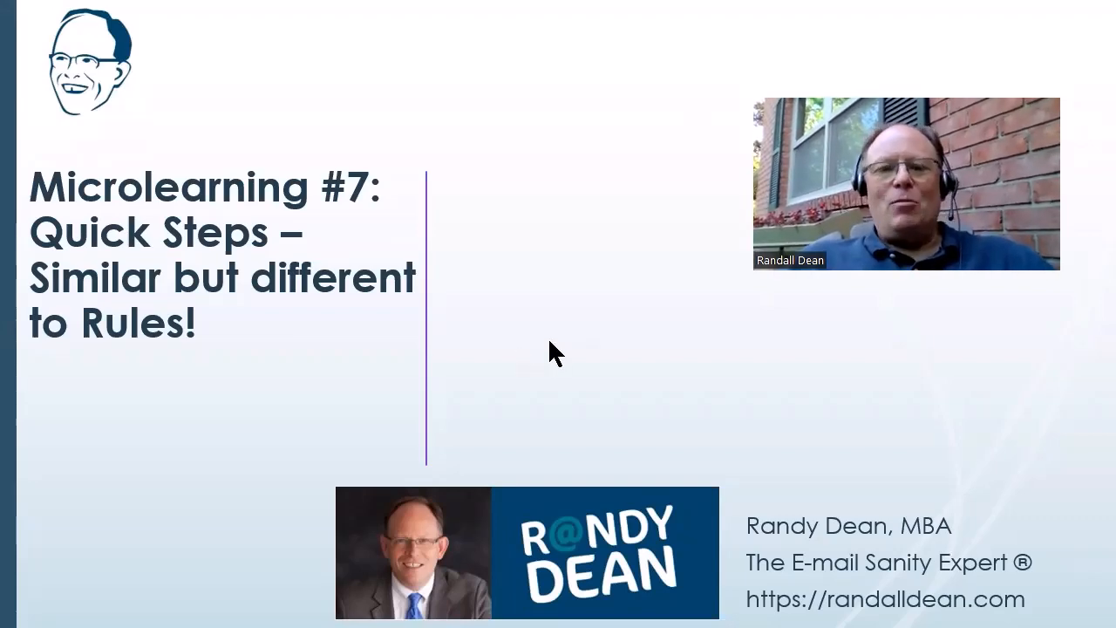
Step: End the slide show and switch to the Outlook inbox
key("Escape")
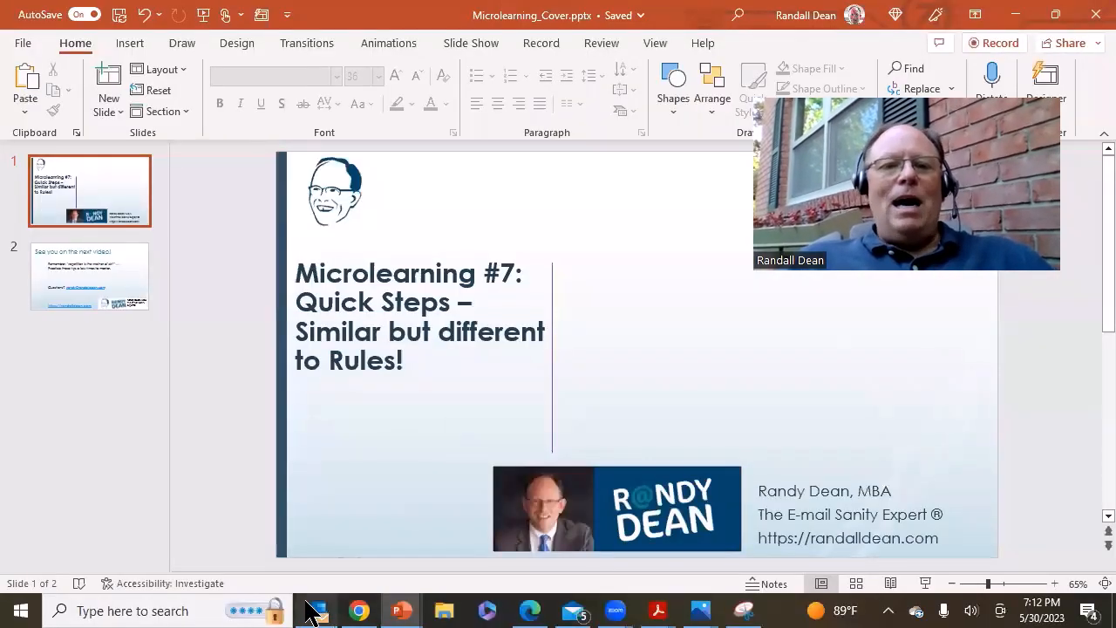
left_click(307, 604)
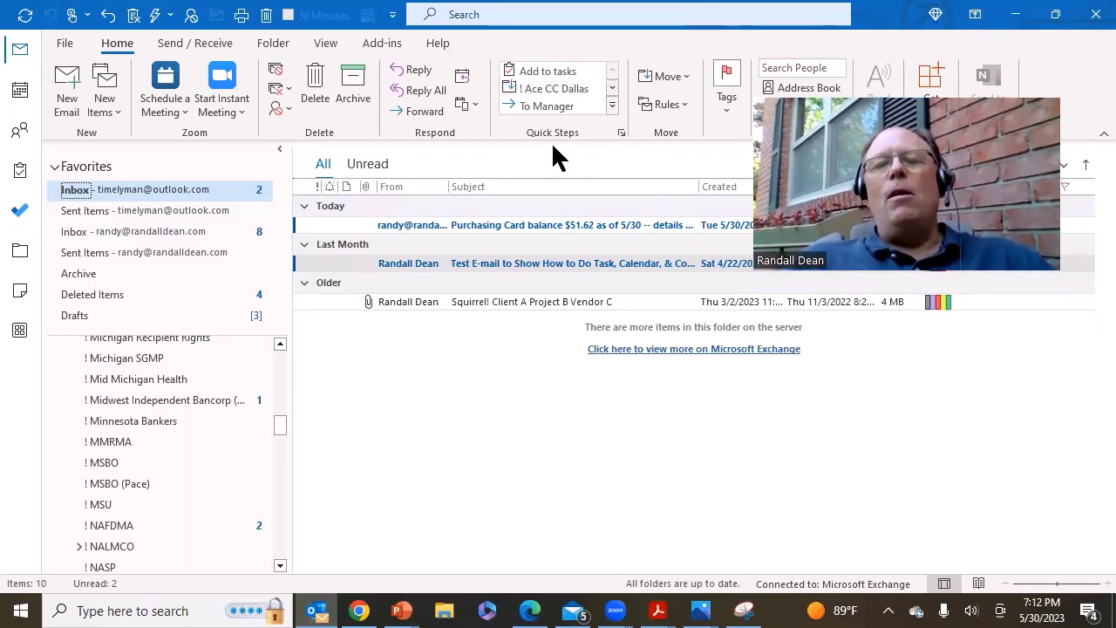
Step: Create a new custom quick step and name it Add to Calendar
left_click(612, 107)
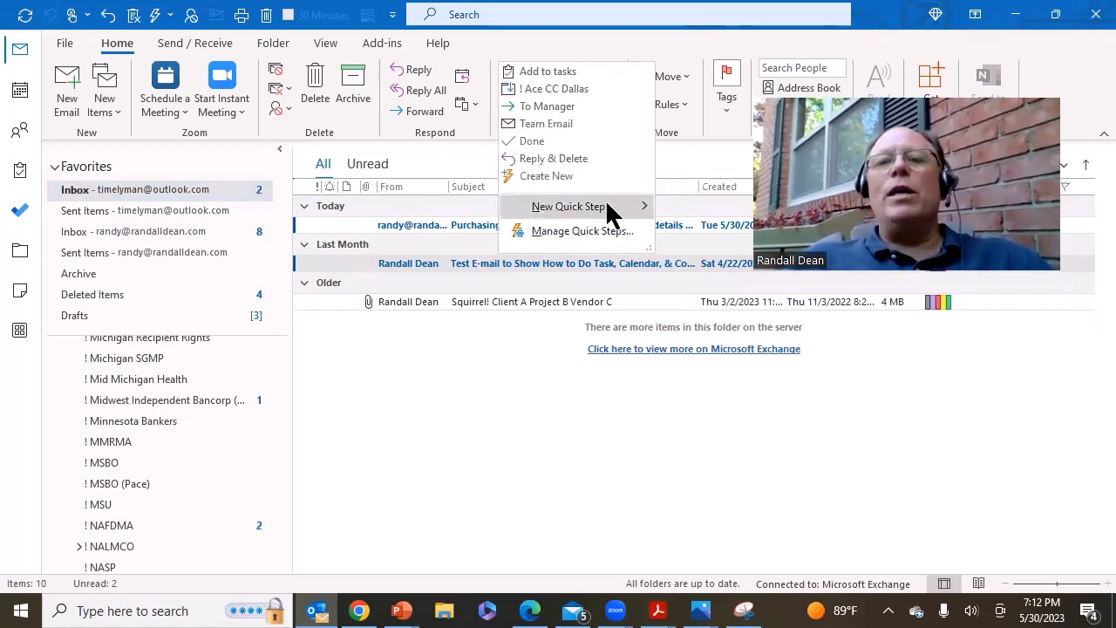
mouse_move(607, 204)
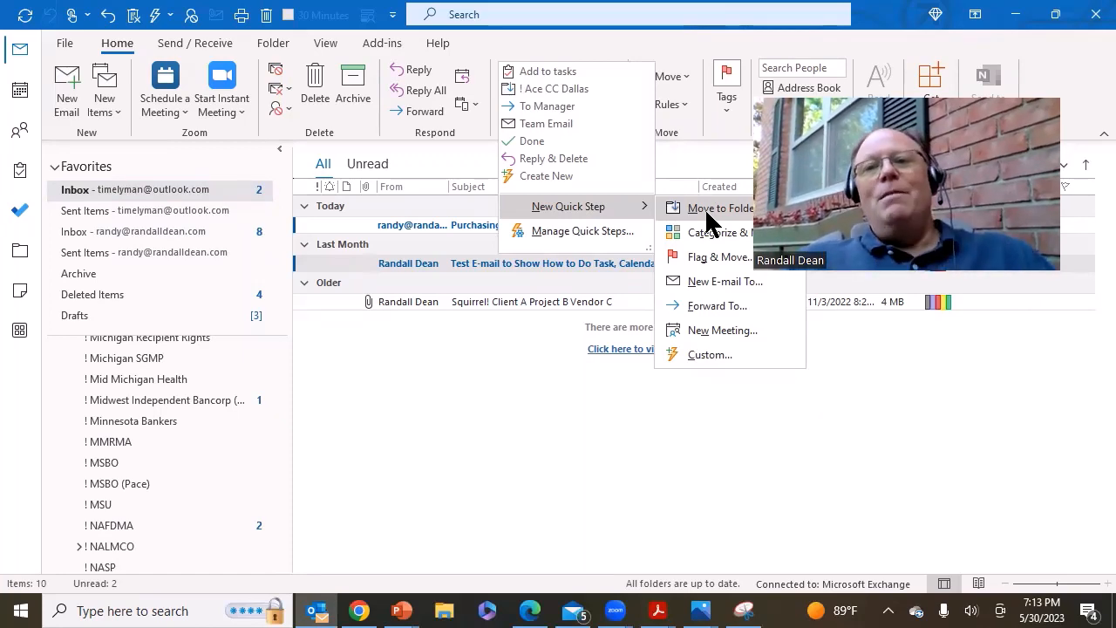
left_click(734, 353)
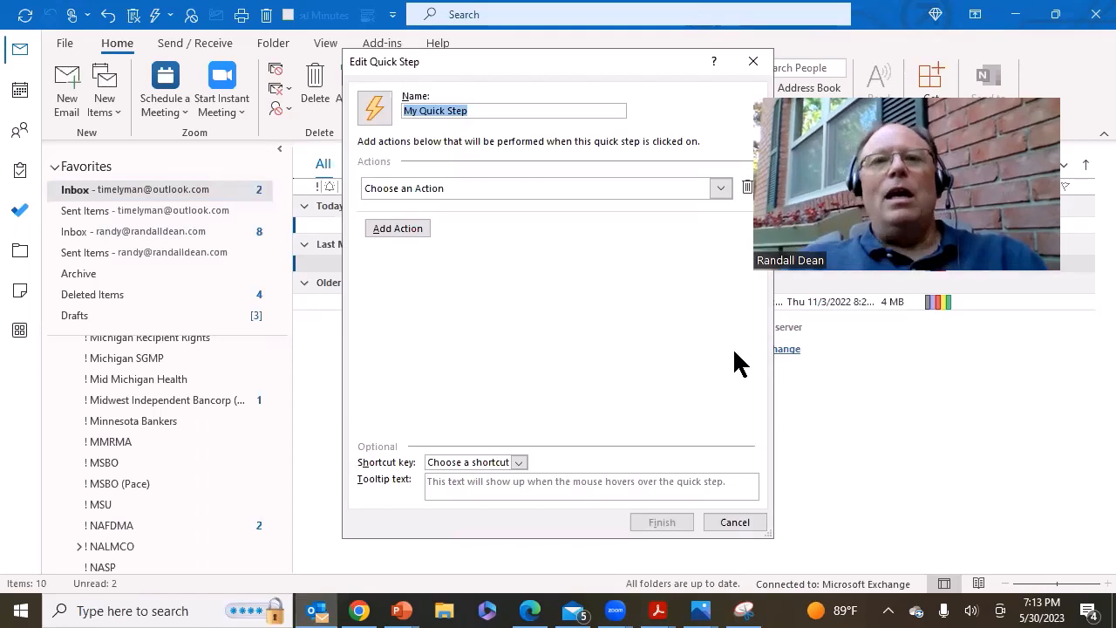
type("Add to Cale")
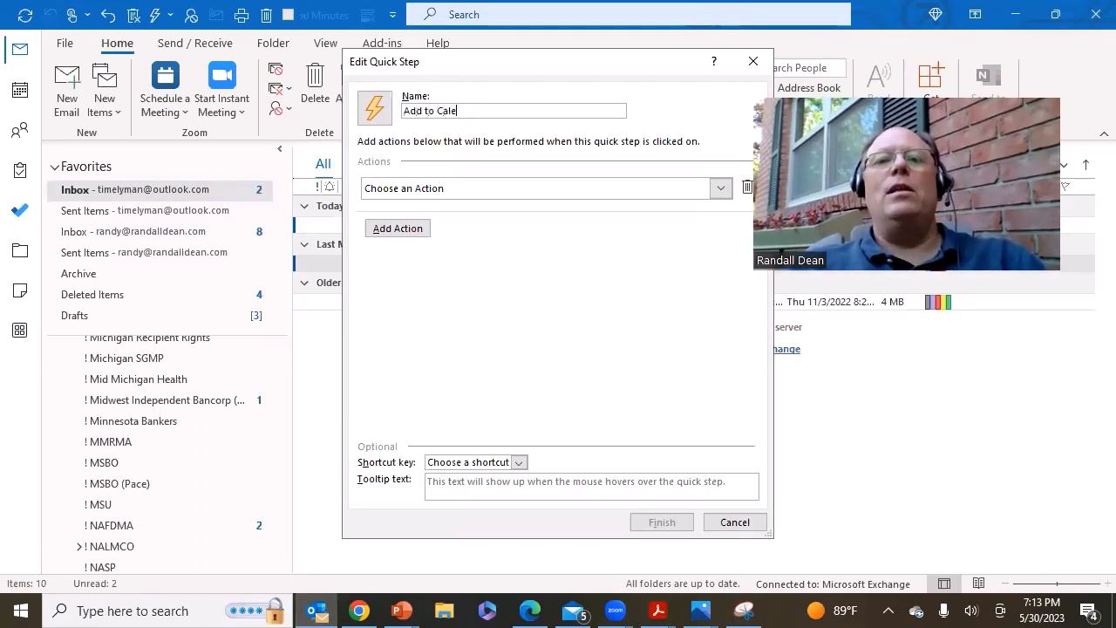
type("ndar")
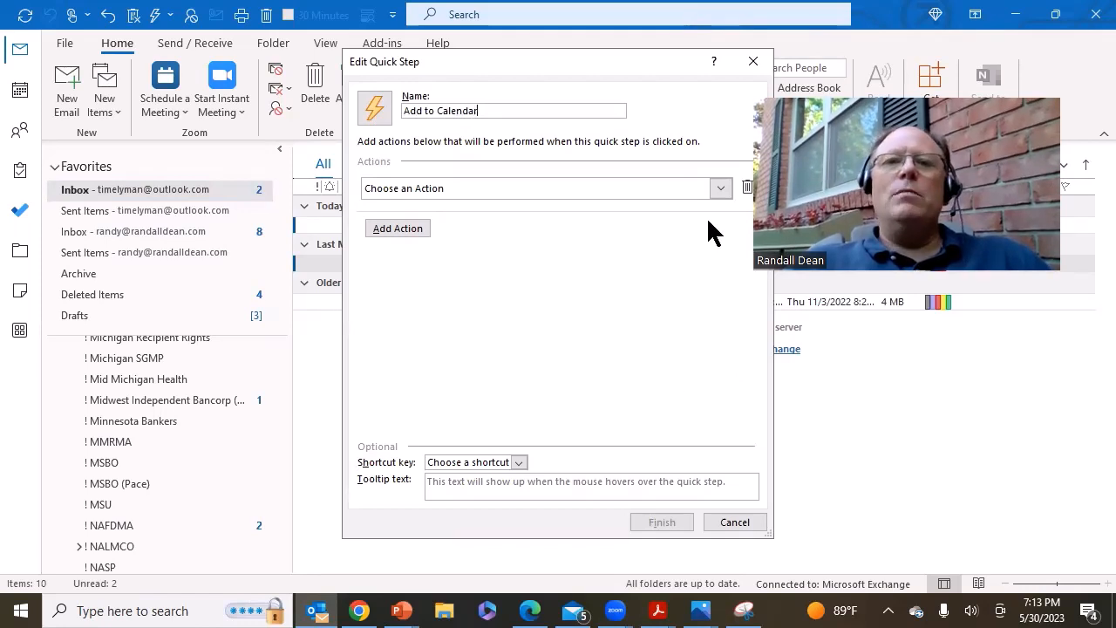
Step: Set the quick step's action to Create an appointment with text of message and finish the quick step
left_click(721, 191)
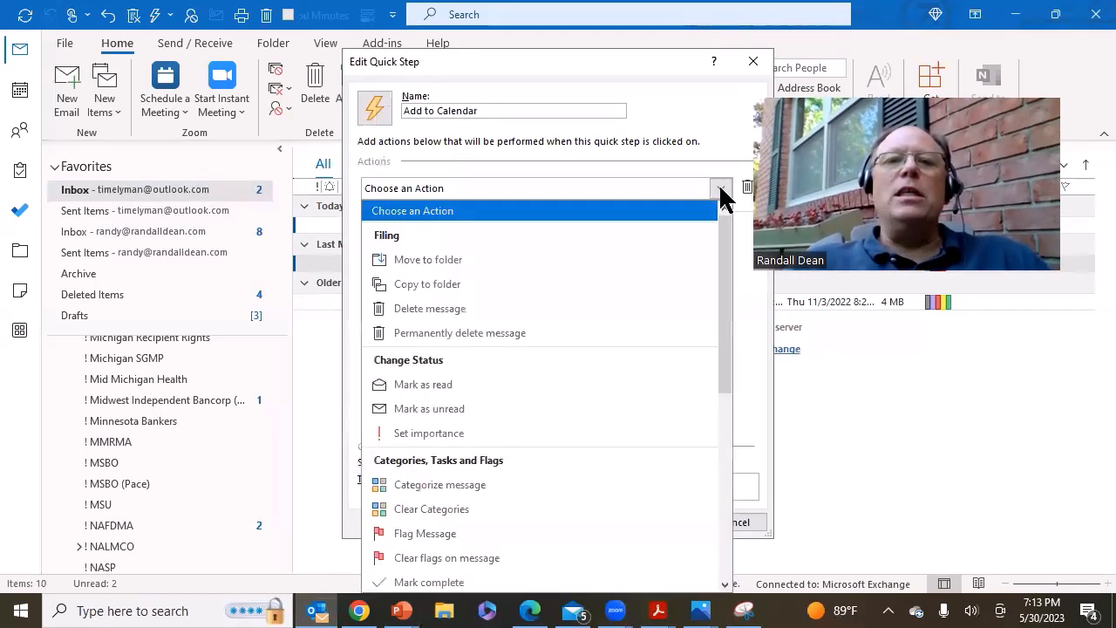
left_click_drag(723, 232, 731, 423)
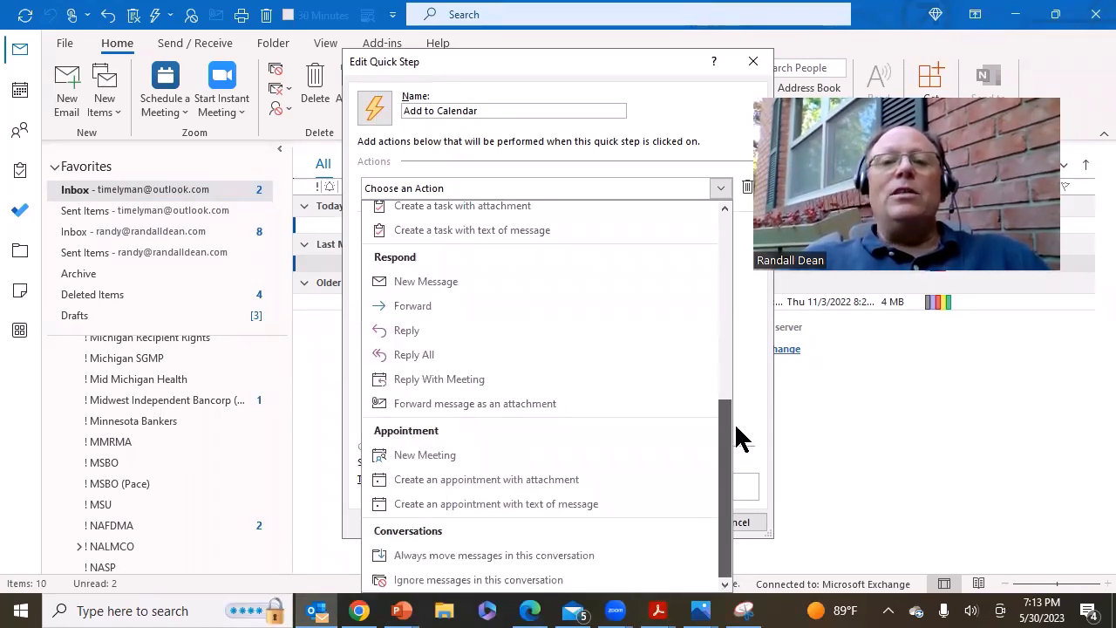
mouse_move(735, 412)
left_mouse_down()
mouse_move(733, 379)
mouse_move(731, 420)
left_mouse_up()
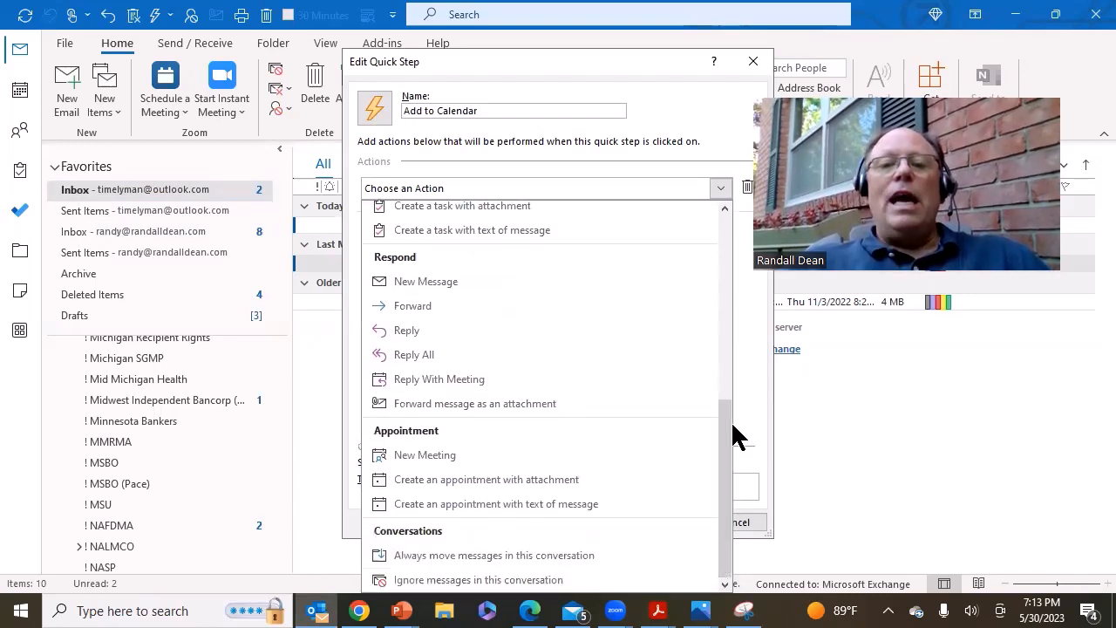
left_click(538, 506)
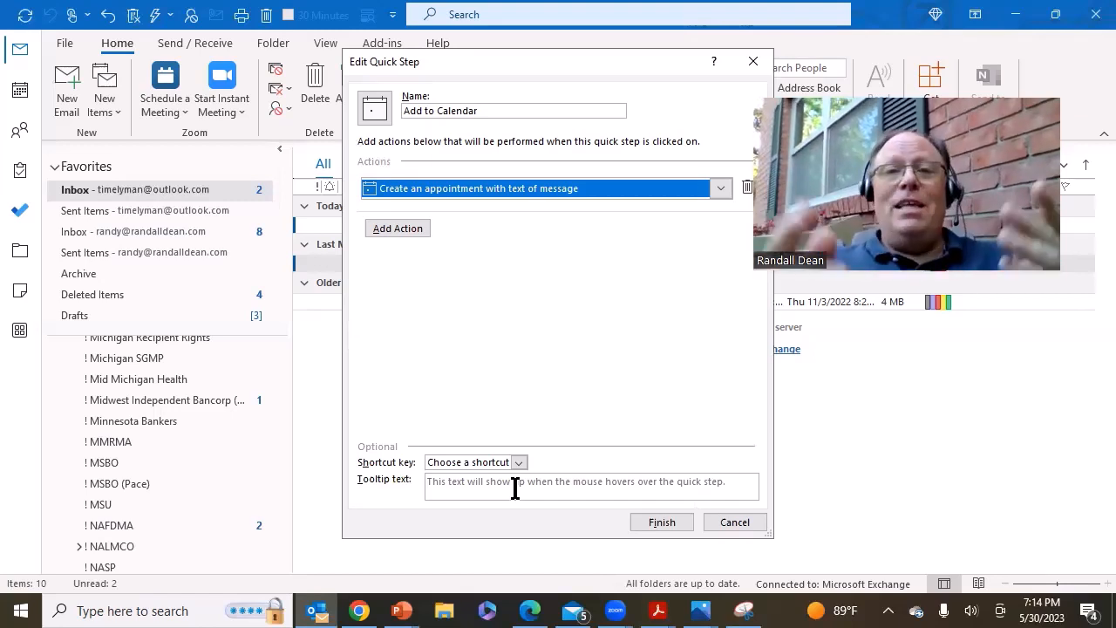
left_click(652, 517)
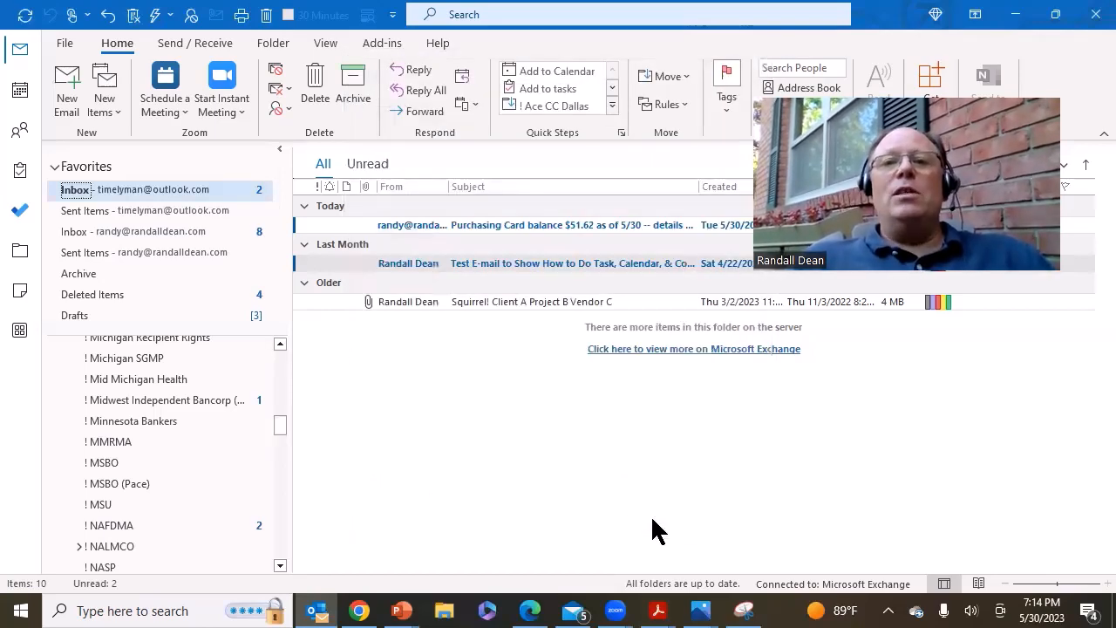
Step: Run the Add to Calendar quick step on the Test E-mail message and close the resulting appointment without saving it
left_click(499, 265)
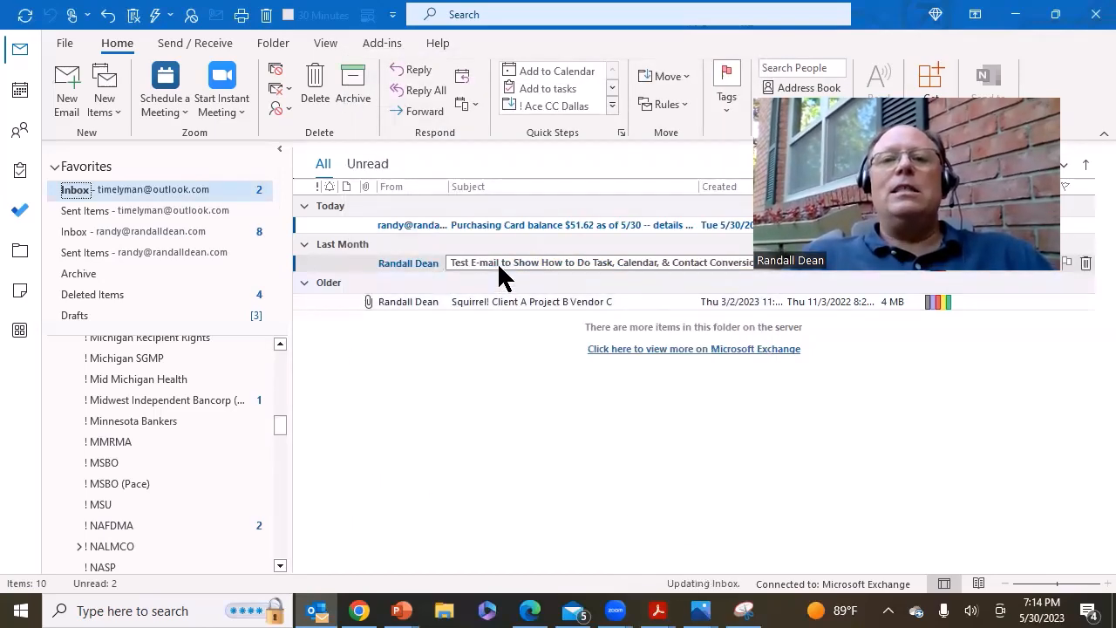
left_click(498, 265)
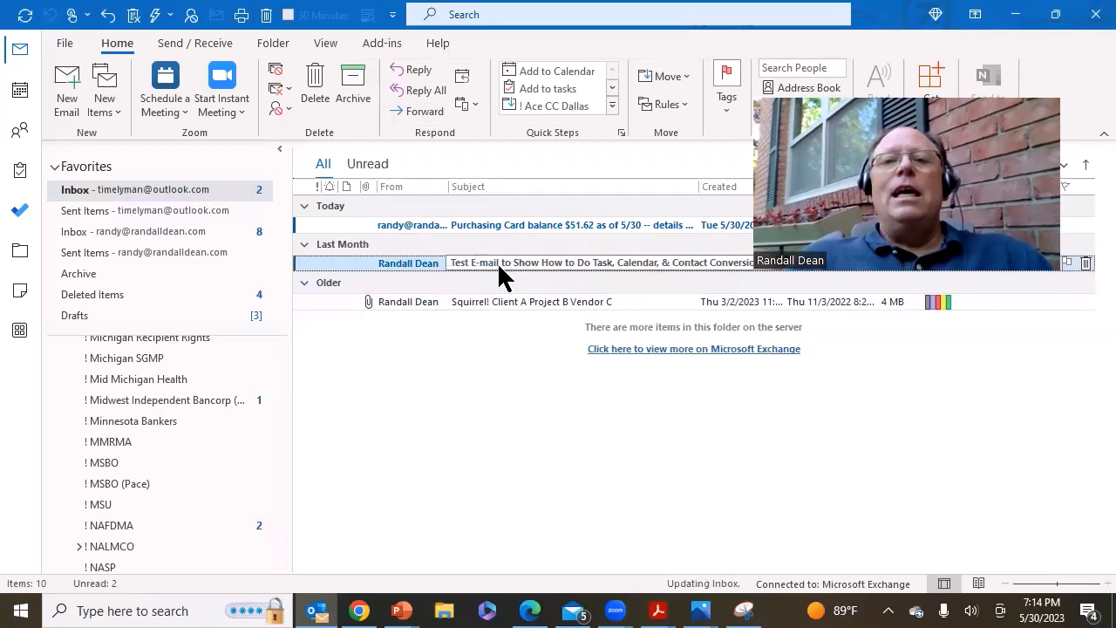
left_click(542, 70)
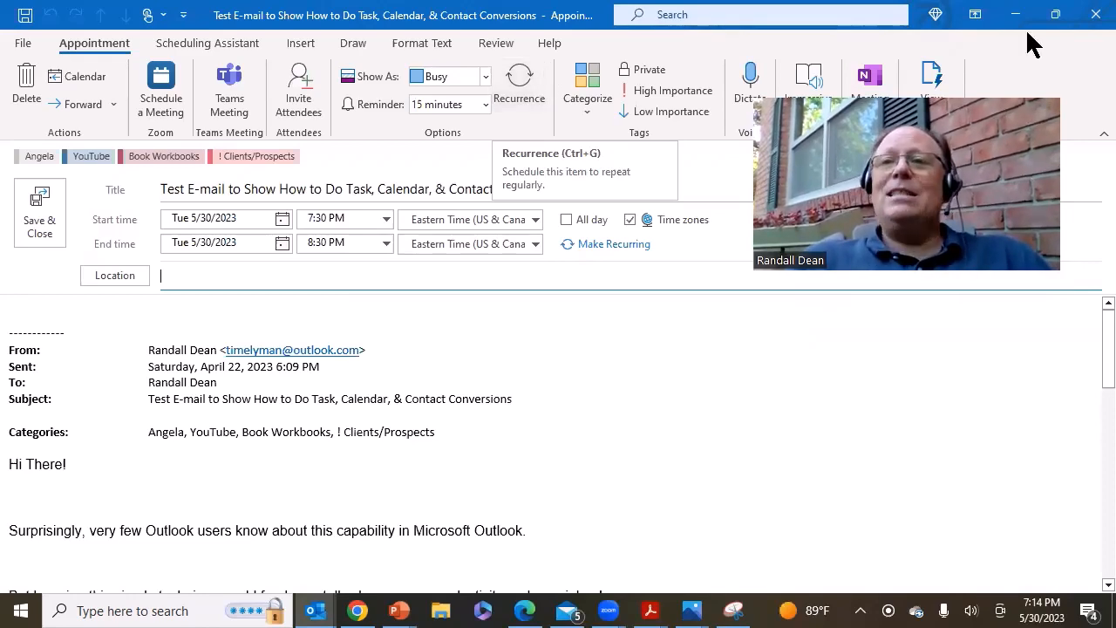
left_click(1094, 17)
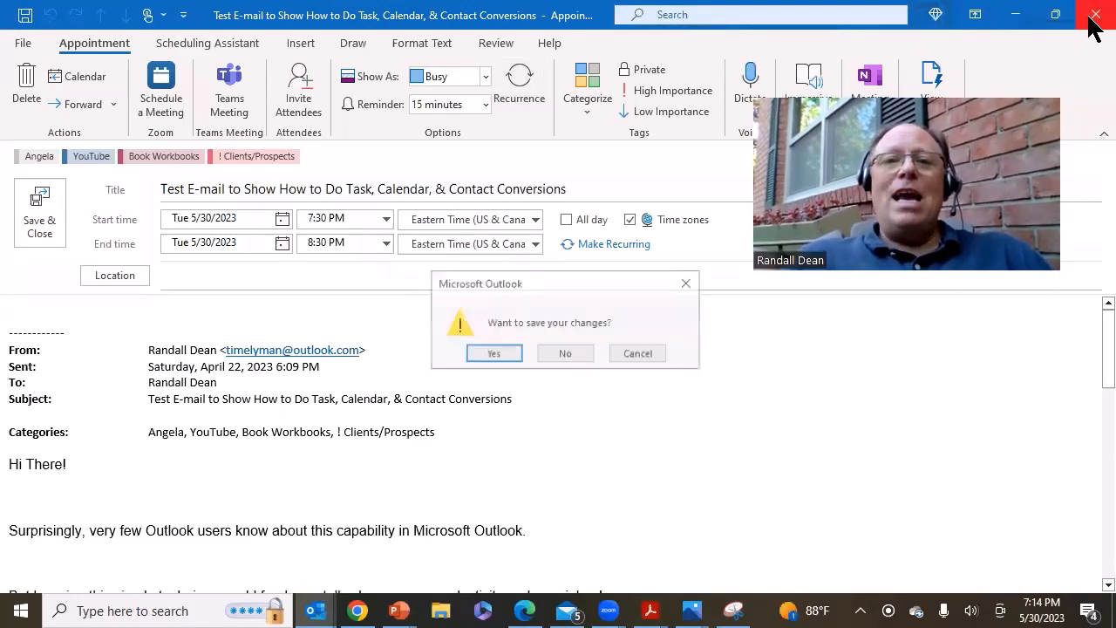
left_click(583, 349)
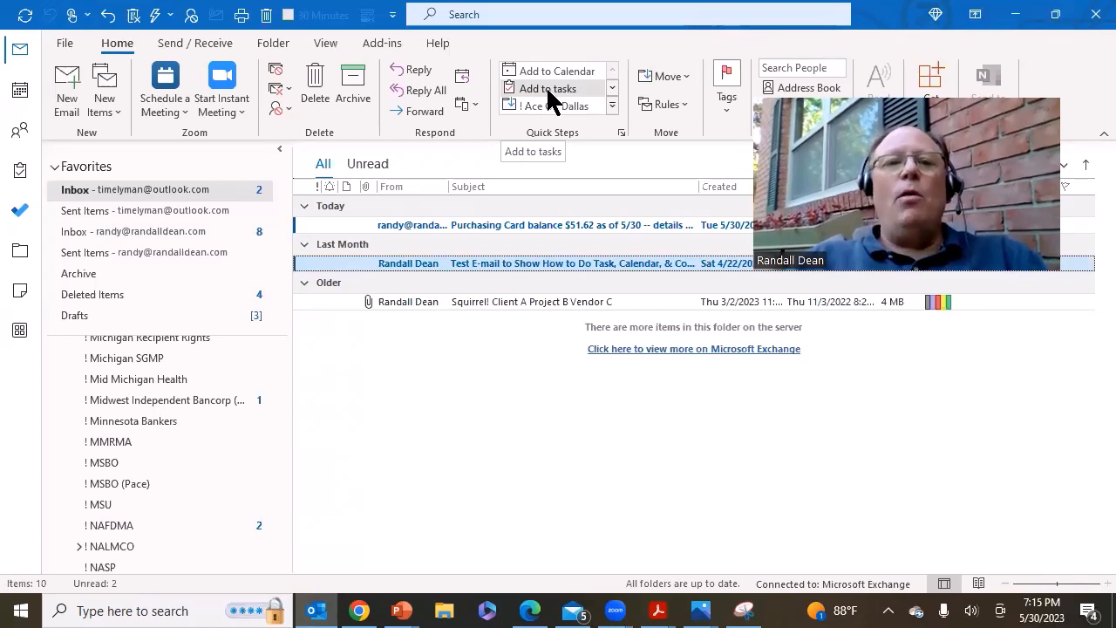
Step: Create another custom quick step and name it Purchasing card file to folder
left_click(614, 106)
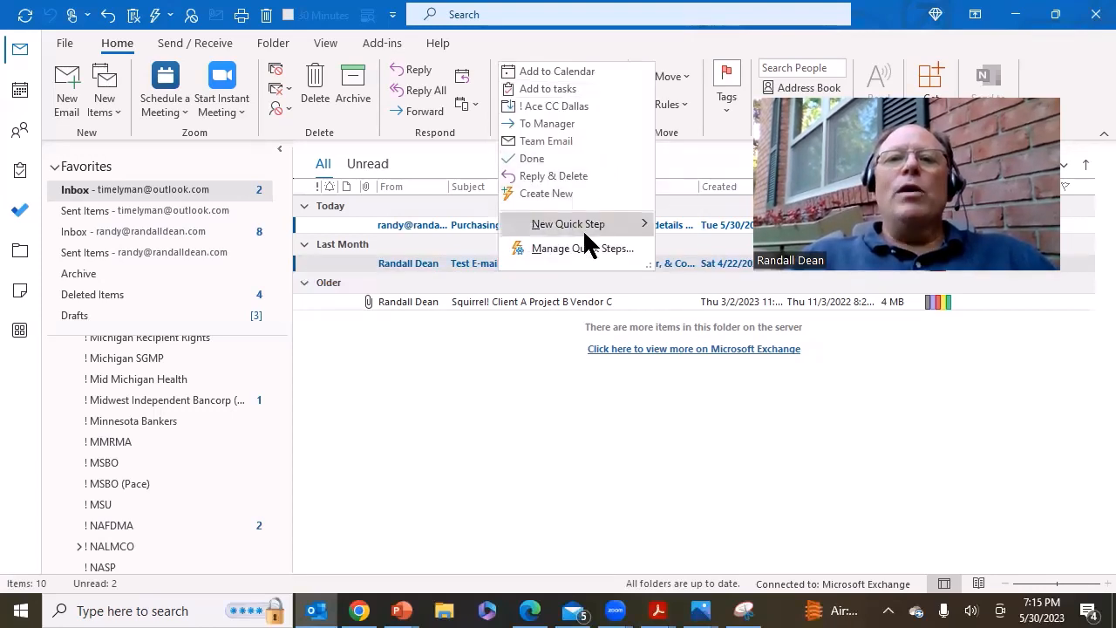
mouse_move(587, 232)
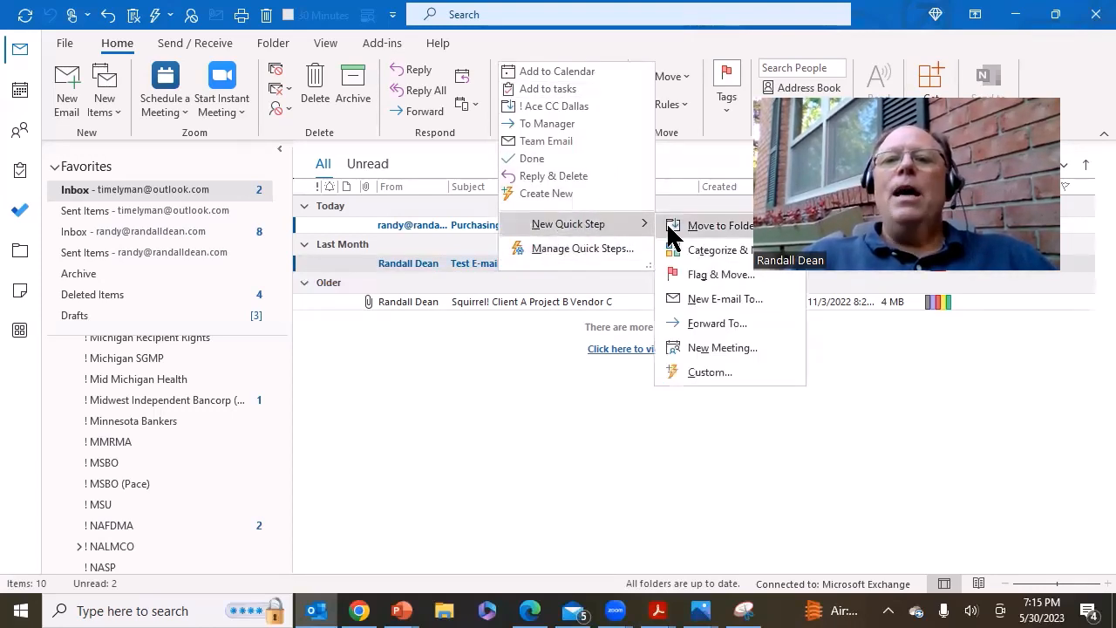
left_click(720, 362)
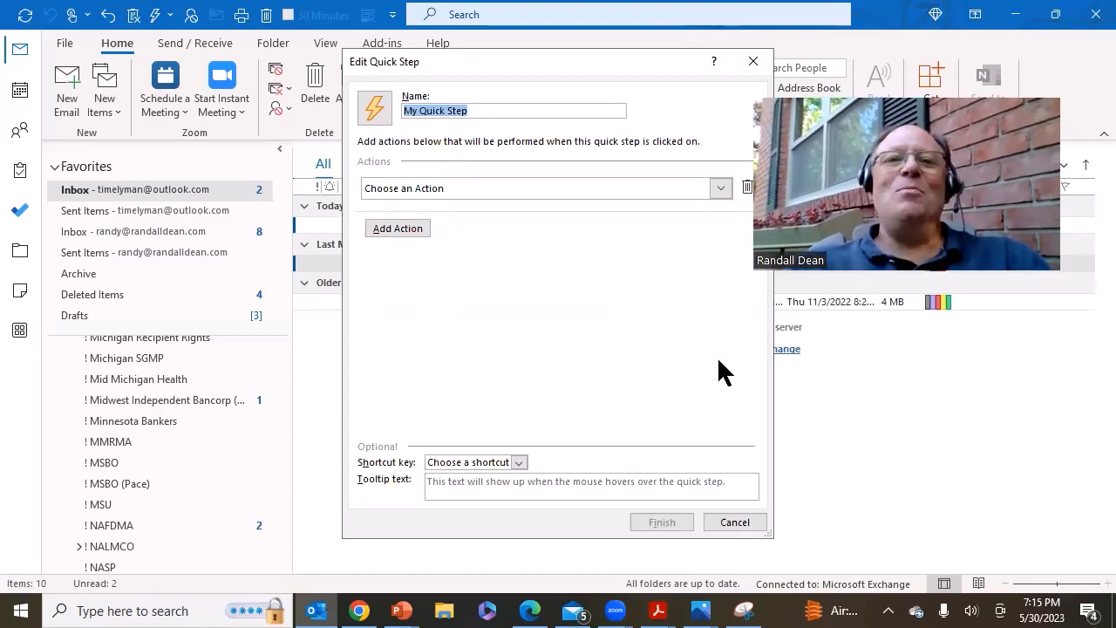
type("Purcha")
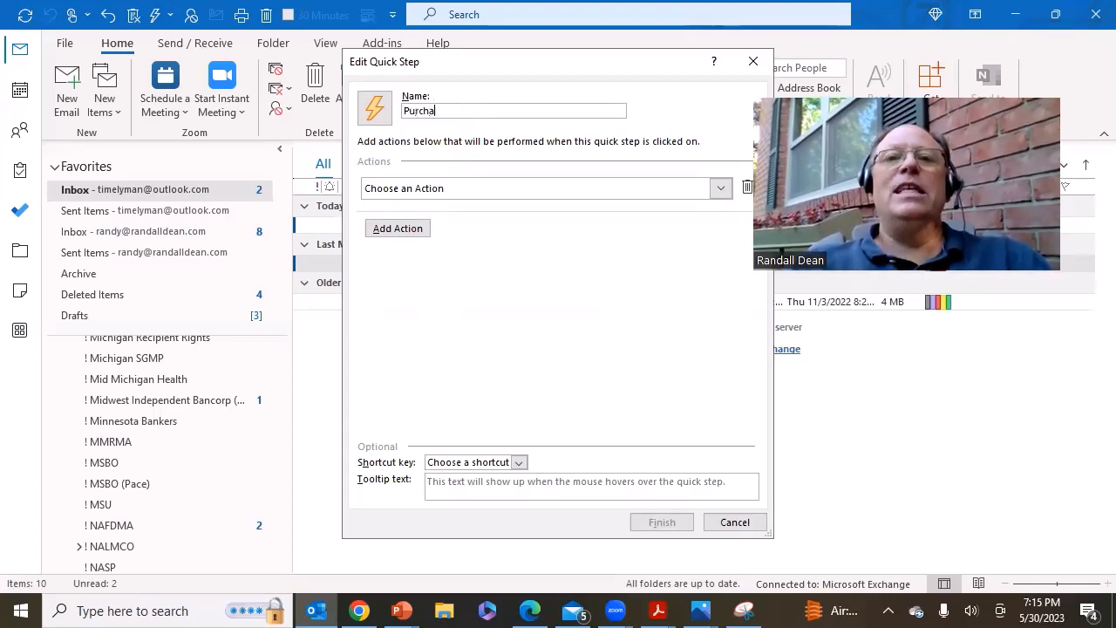
type("sing card file")
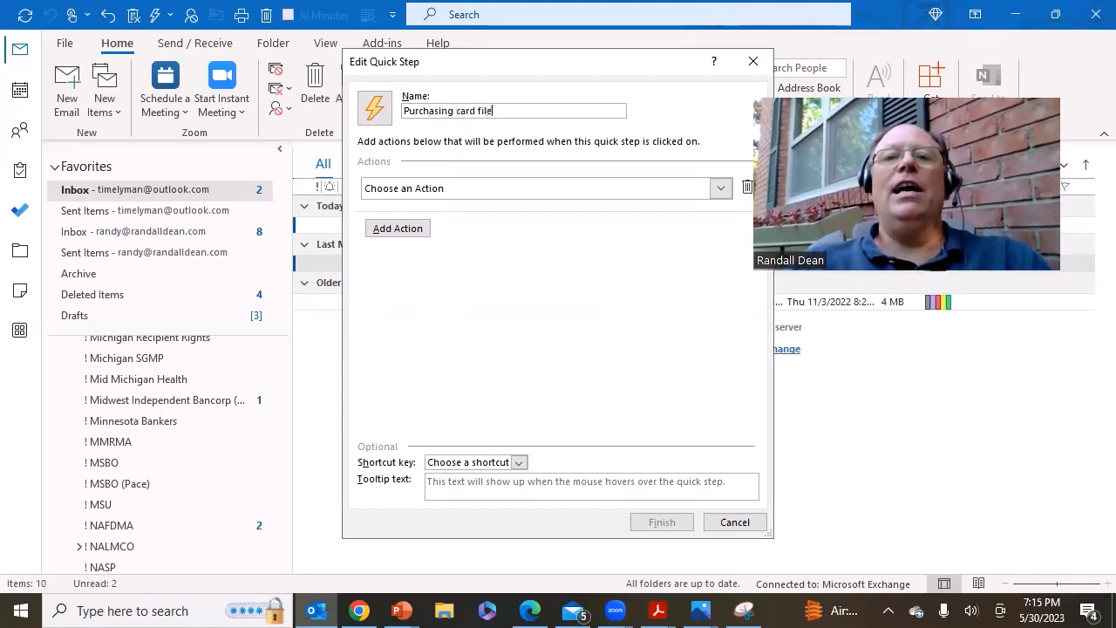
type(" to folder")
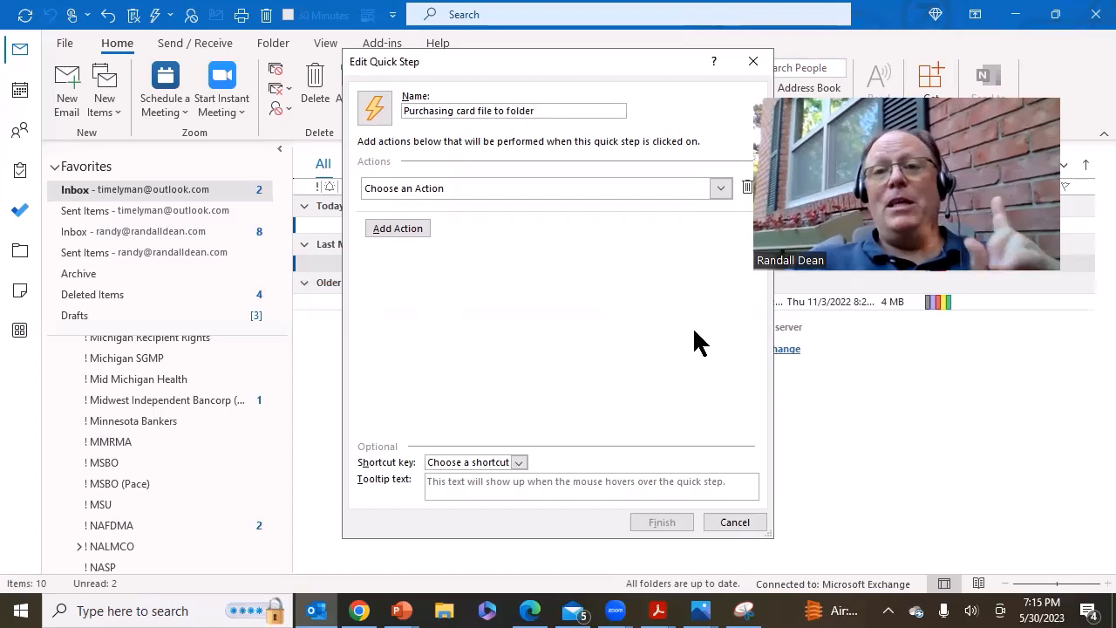
Step: Give the quick step two actions, Mark as read followed by Move to folder
left_click(720, 188)
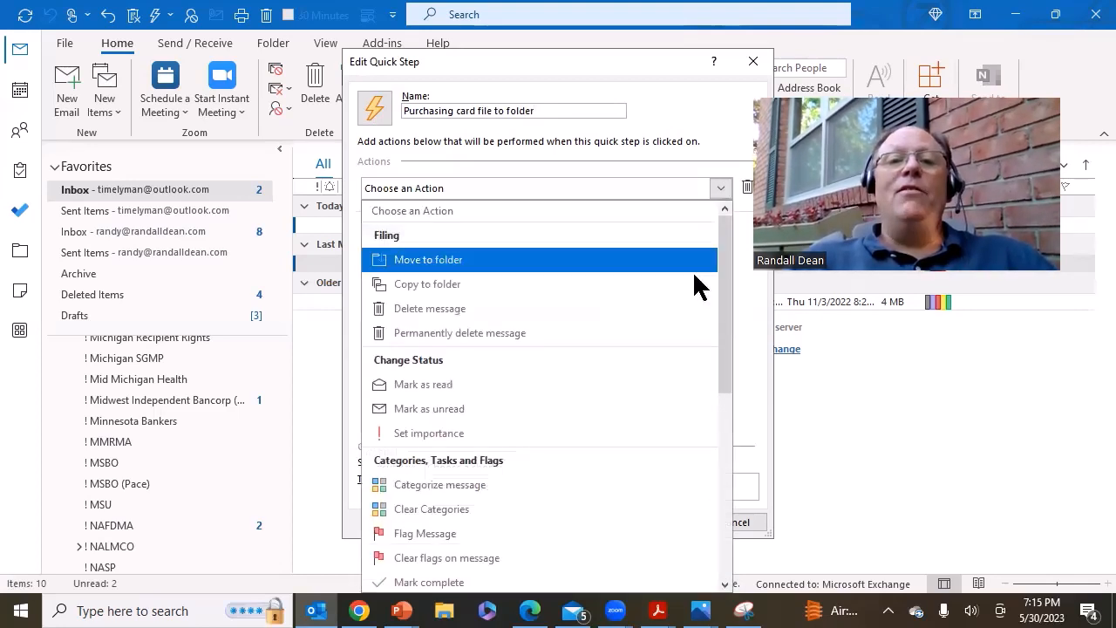
left_click(469, 393)
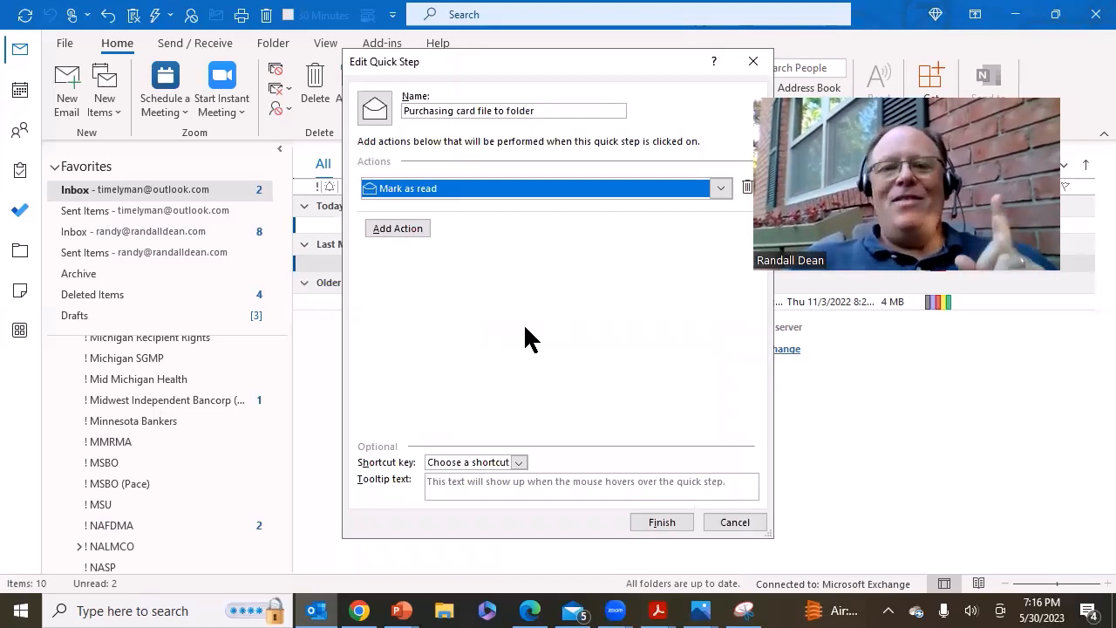
left_click(398, 228)
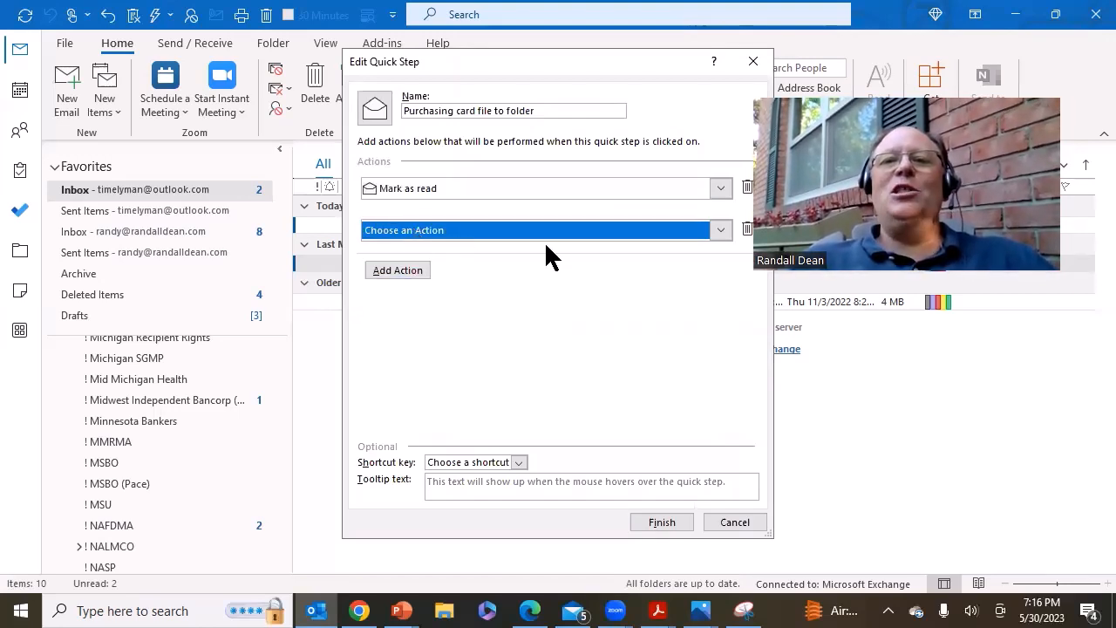
left_click(719, 230)
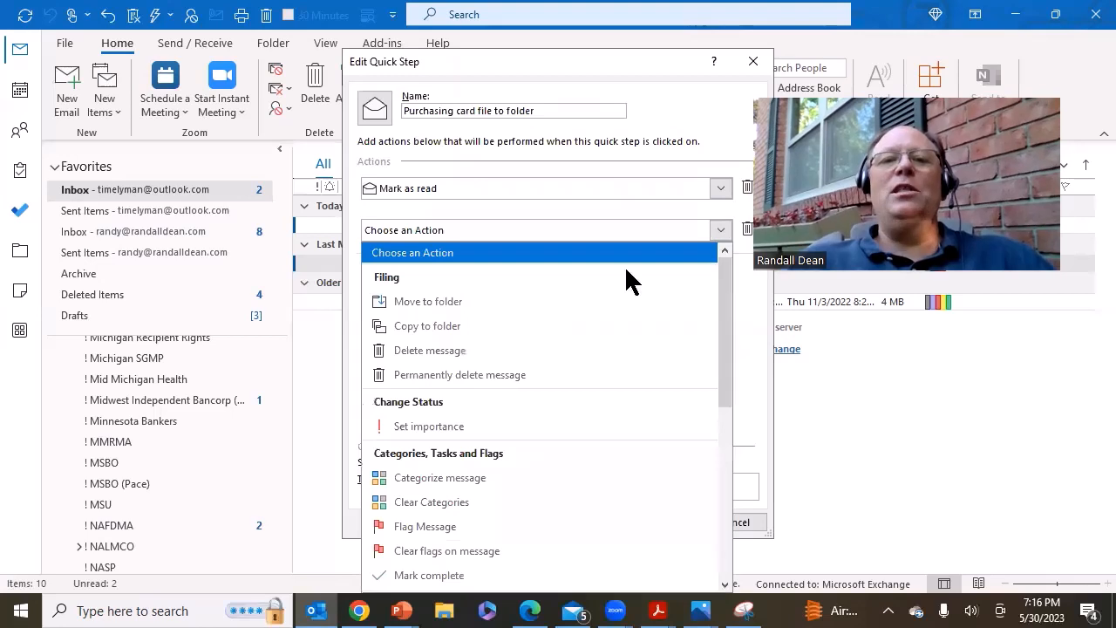
left_click(489, 303)
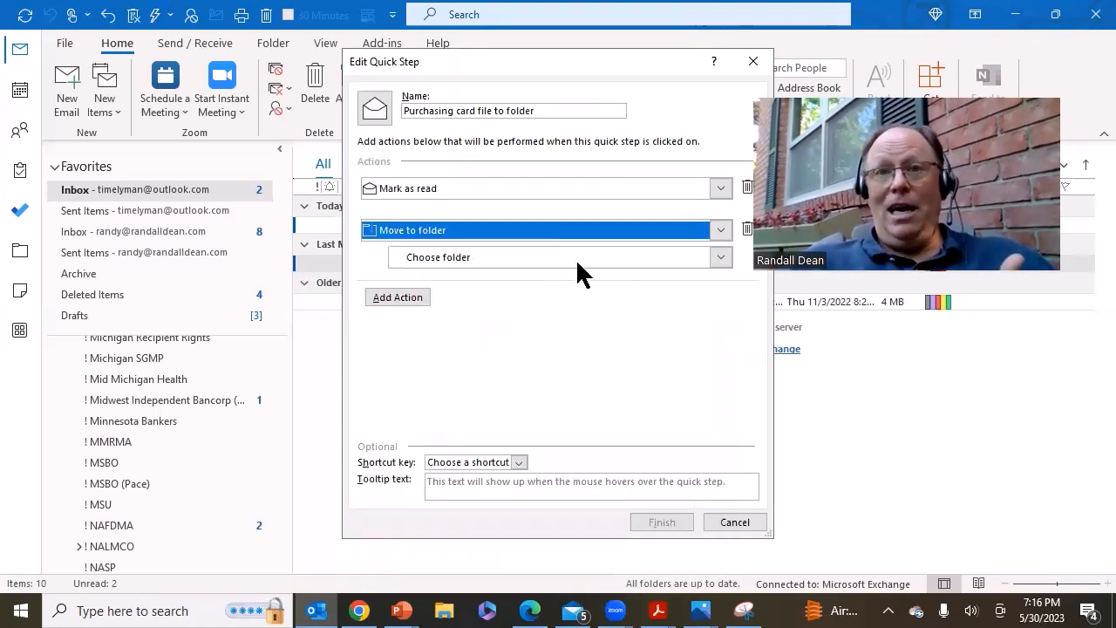
Step: Choose the Accounting Finance folder under Inbox as the move destination and finish the quick step
left_click(722, 257)
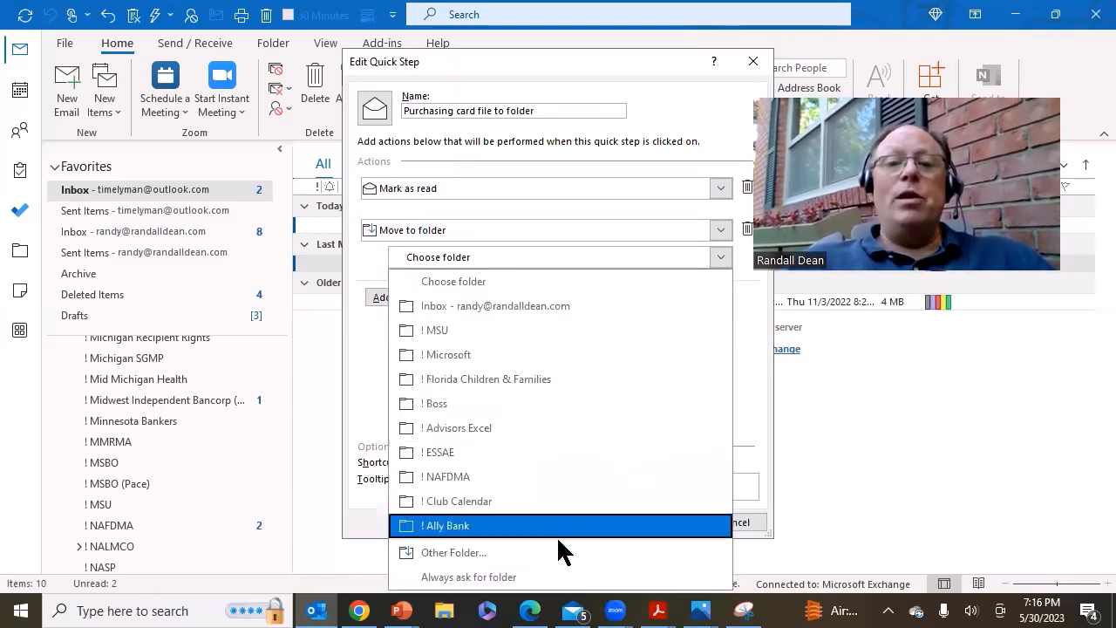
left_click(542, 551)
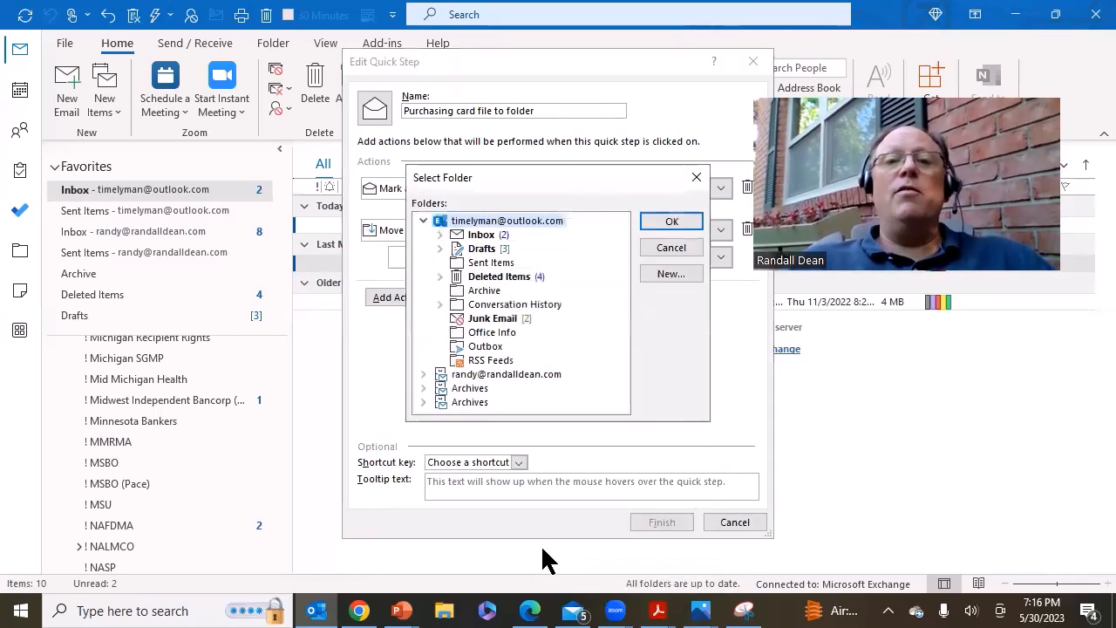
left_click(440, 234)
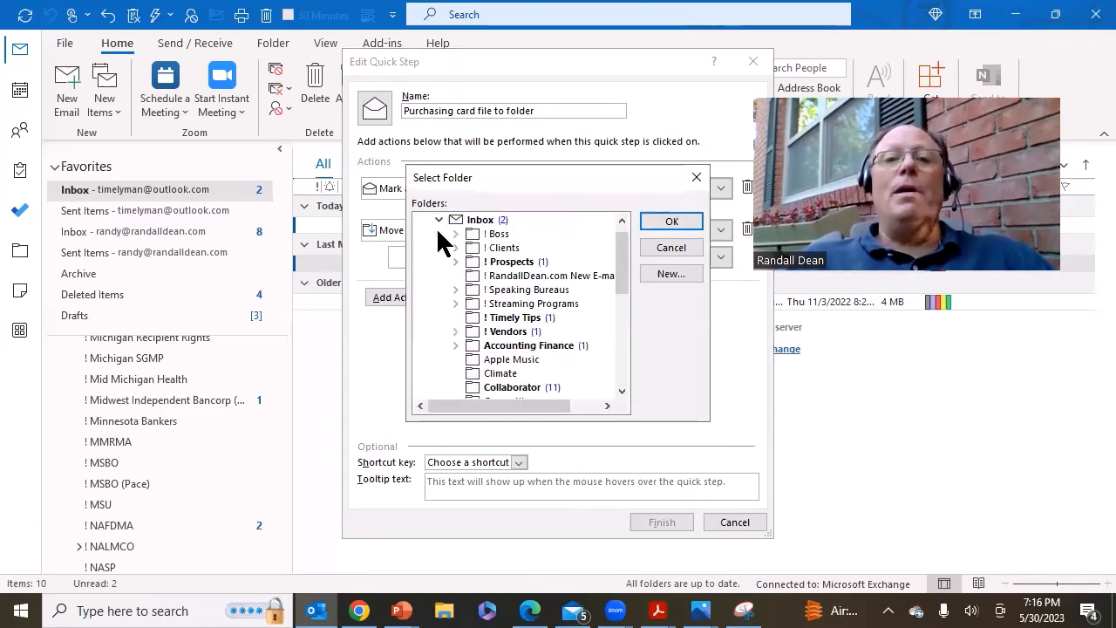
left_click(537, 344)
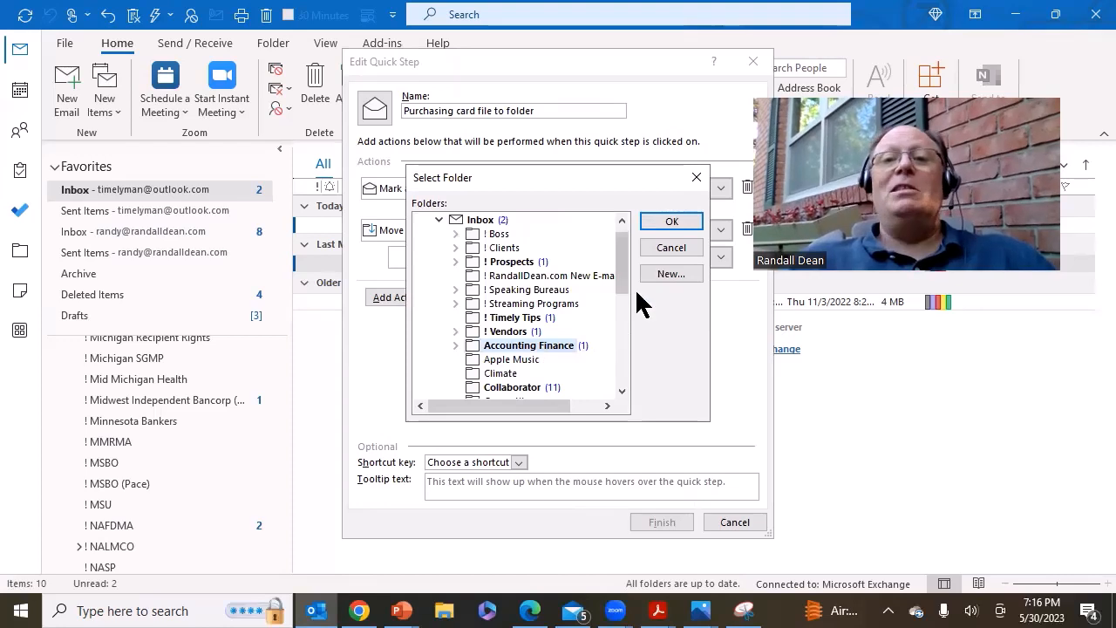
left_click(672, 222)
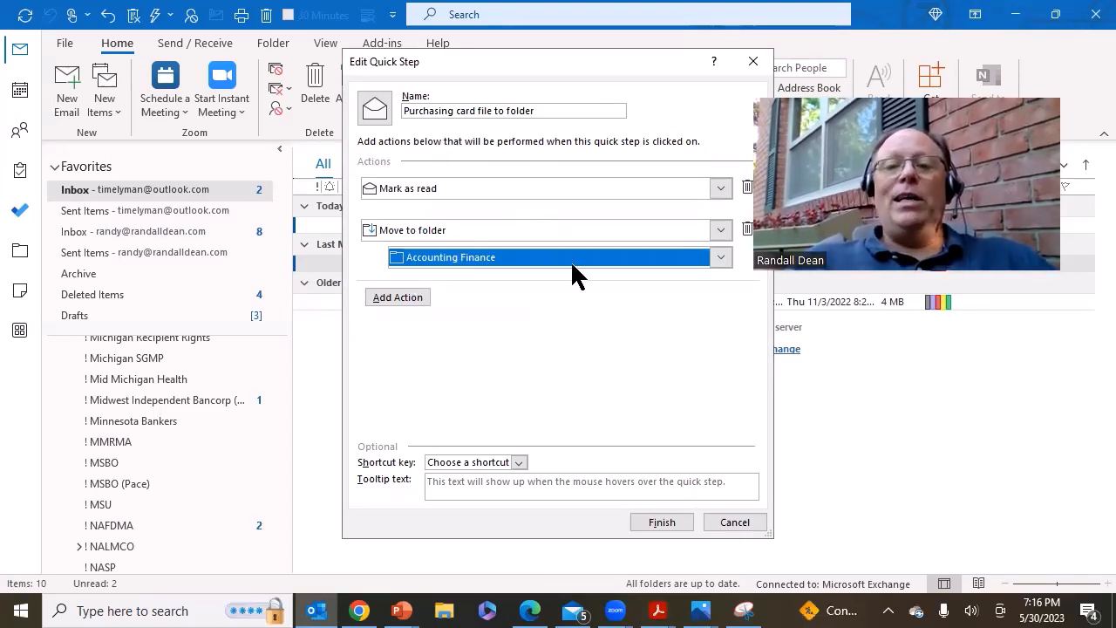
left_click(661, 522)
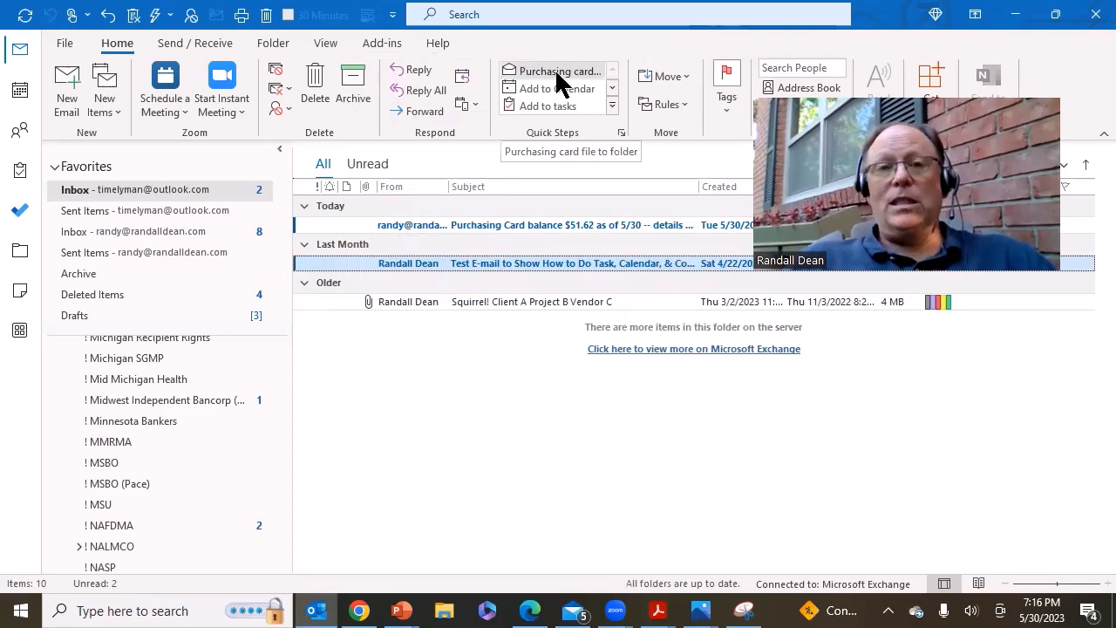
Step: Run the Purchasing card file to folder quick step on the Purchasing Card balance e-mail and collapse the Clients folder in the folder list
left_click(530, 224)
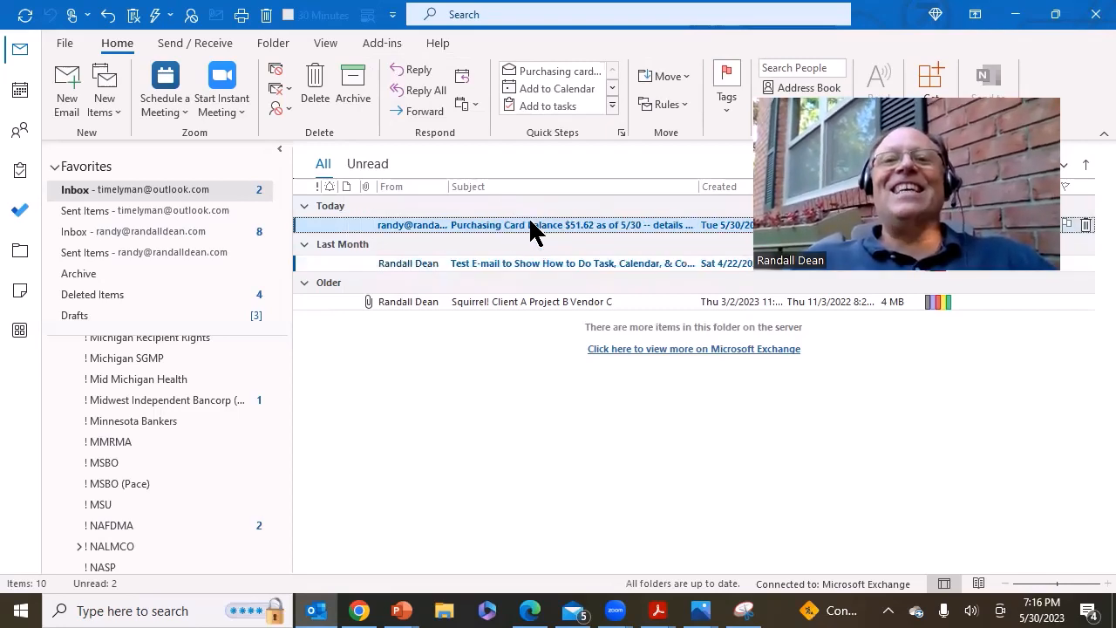
left_click(557, 73)
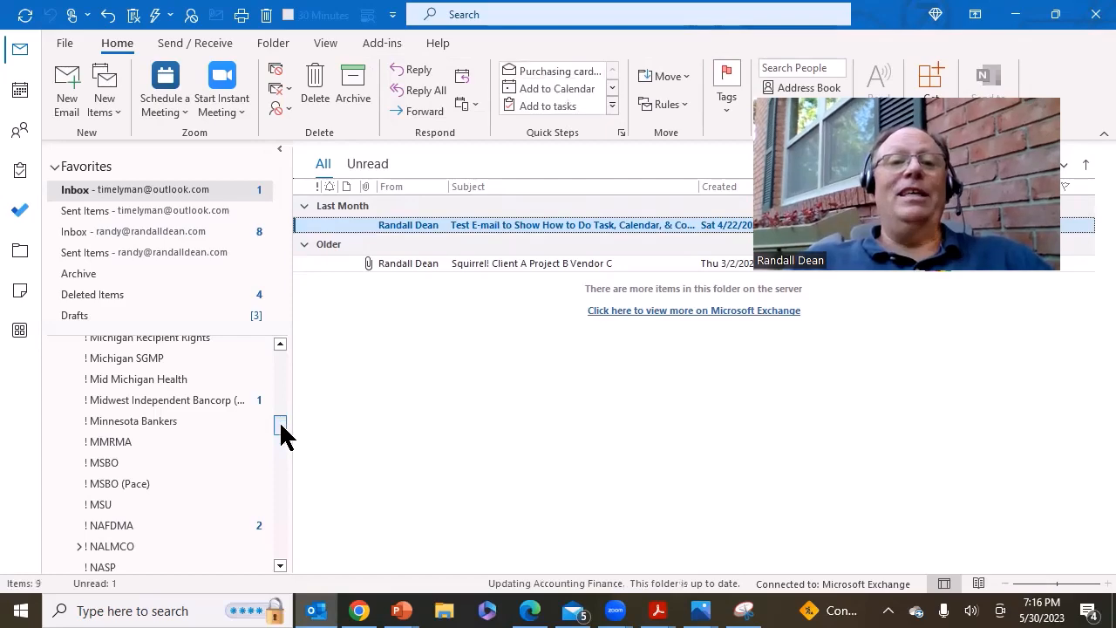
left_click_drag(281, 431, 275, 344)
left_click(64, 419)
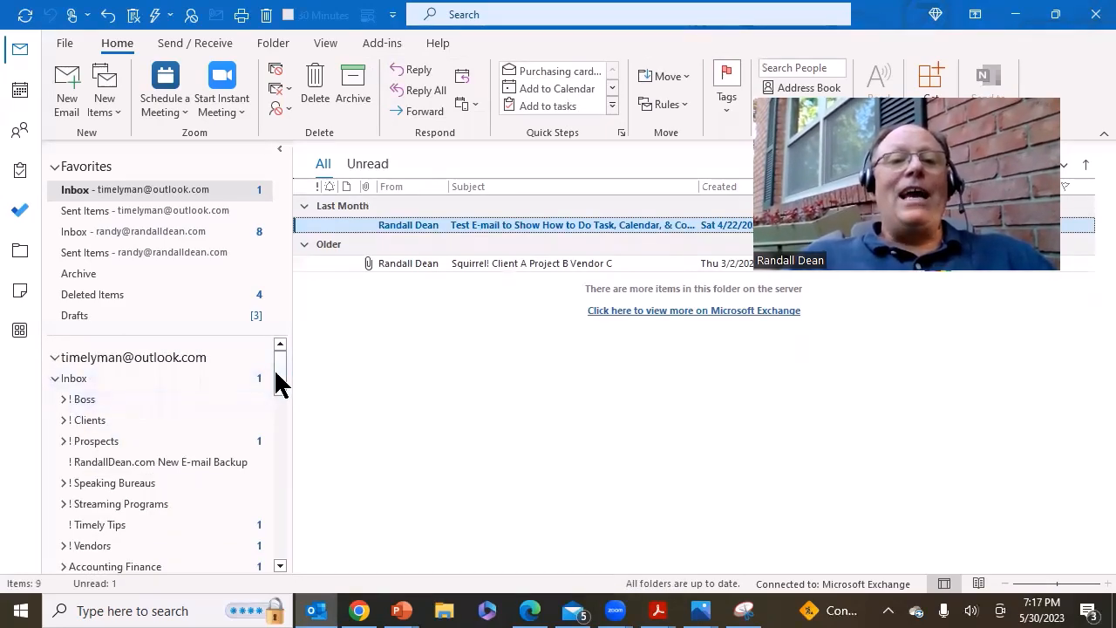
scroll(277, 383, "down", 1)
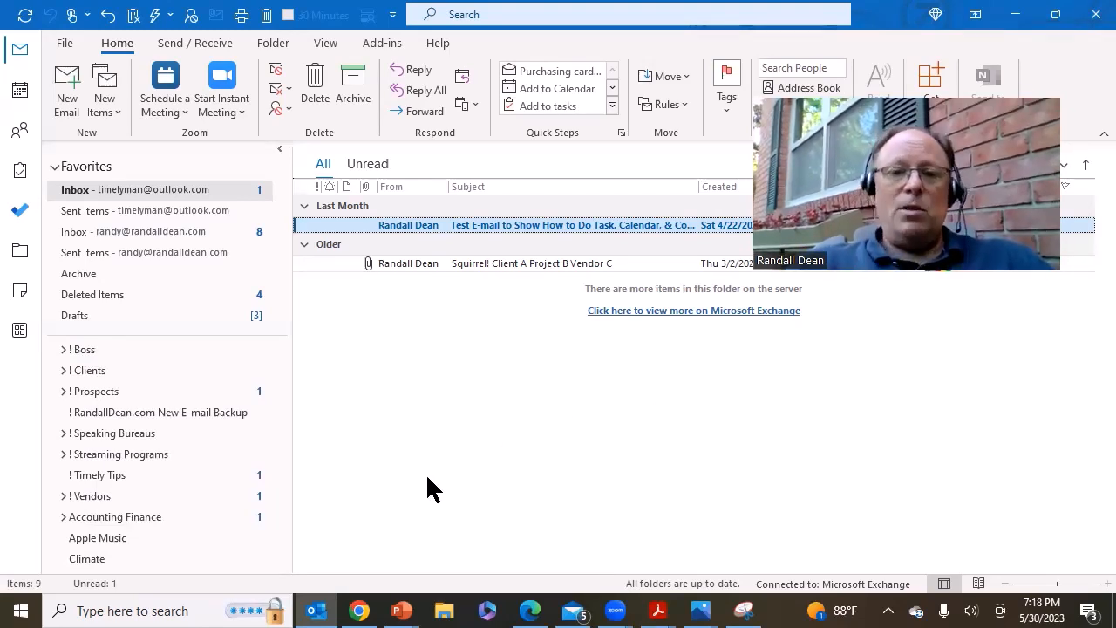
Step: Switch to the microlearning cover presentation in PowerPoint and select its second slide
left_click(401, 610)
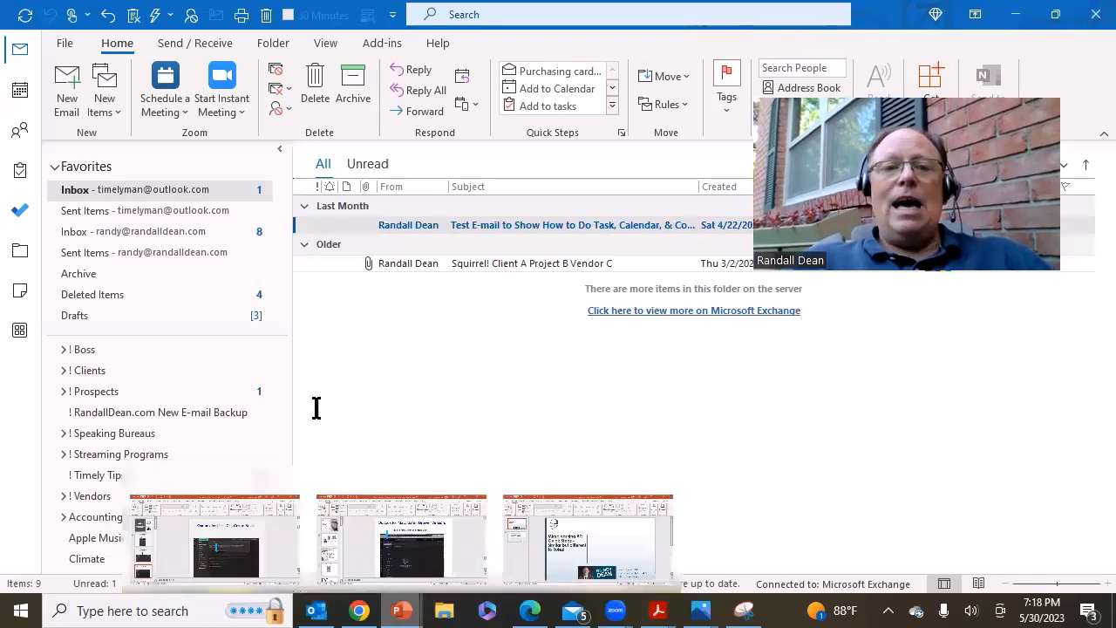
left_click(585, 545)
left_click(88, 292)
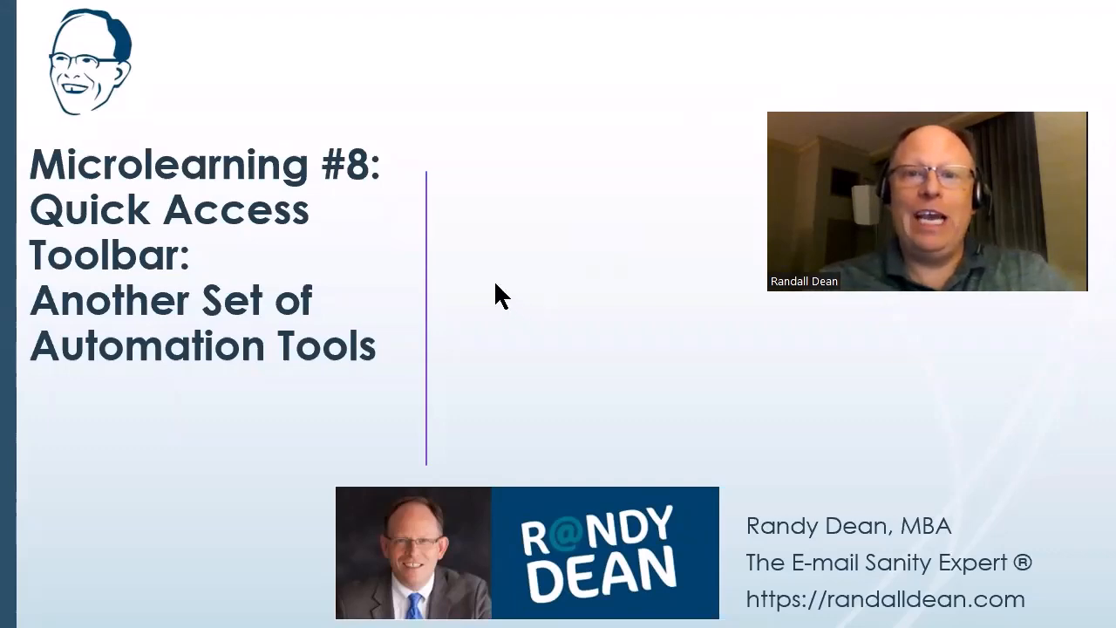
Step: End the slide show and switch to the Outlook inbox window
key("Escape")
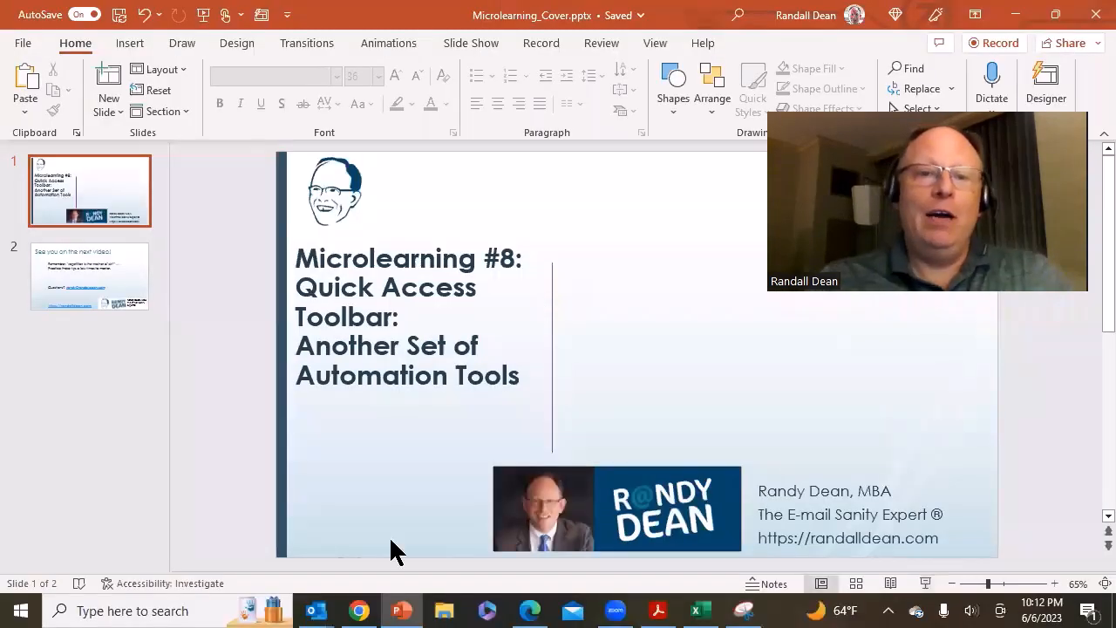
mouse_move(318, 613)
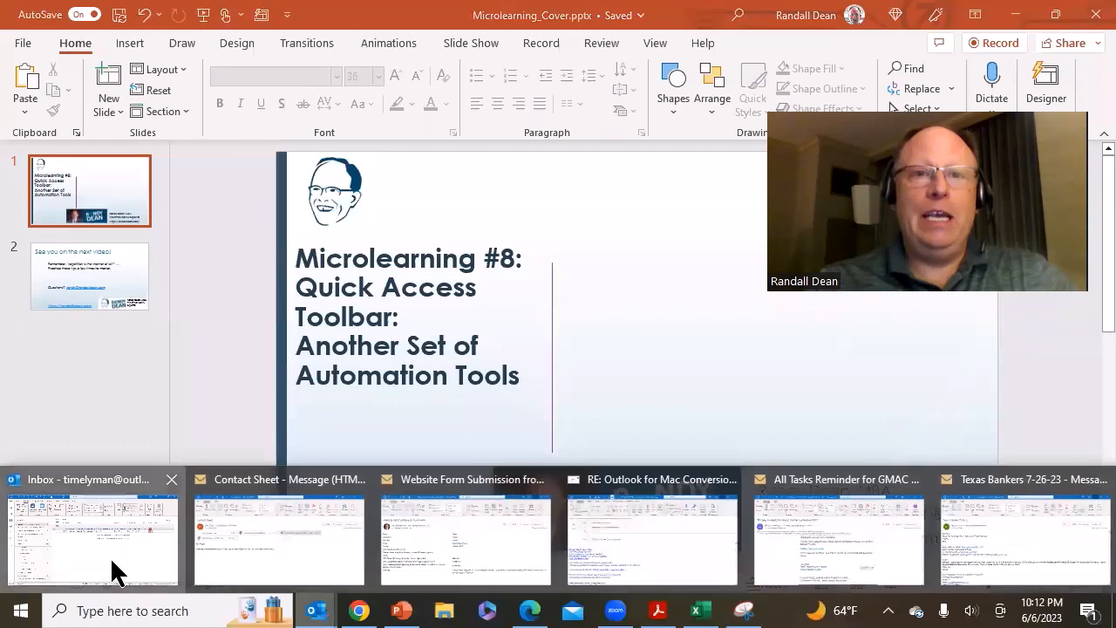
left_click(113, 573)
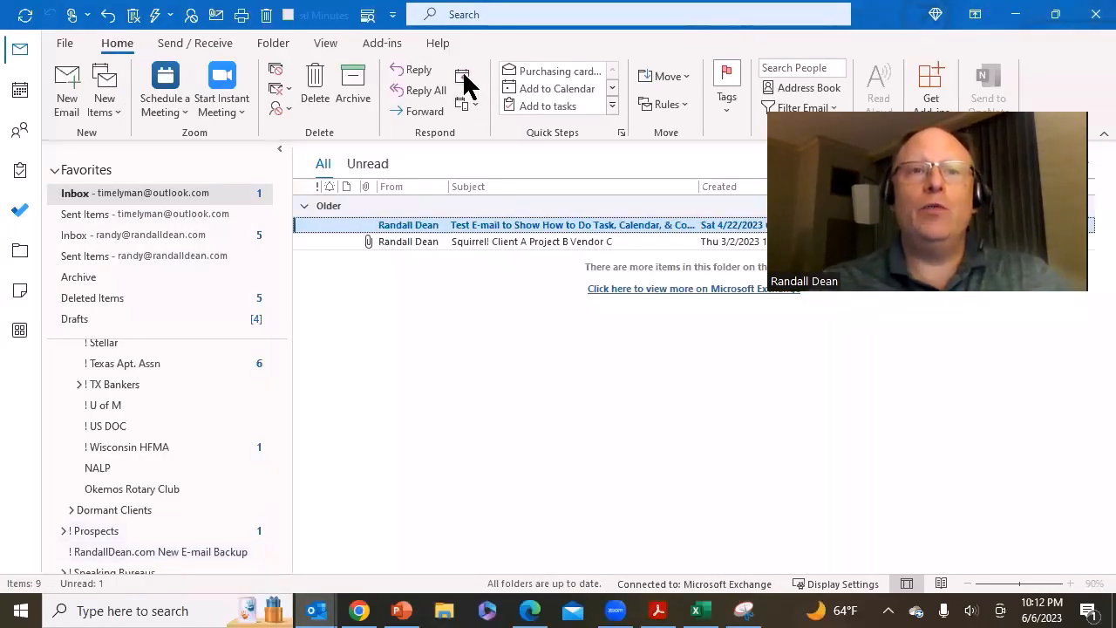
left_click(432, 84)
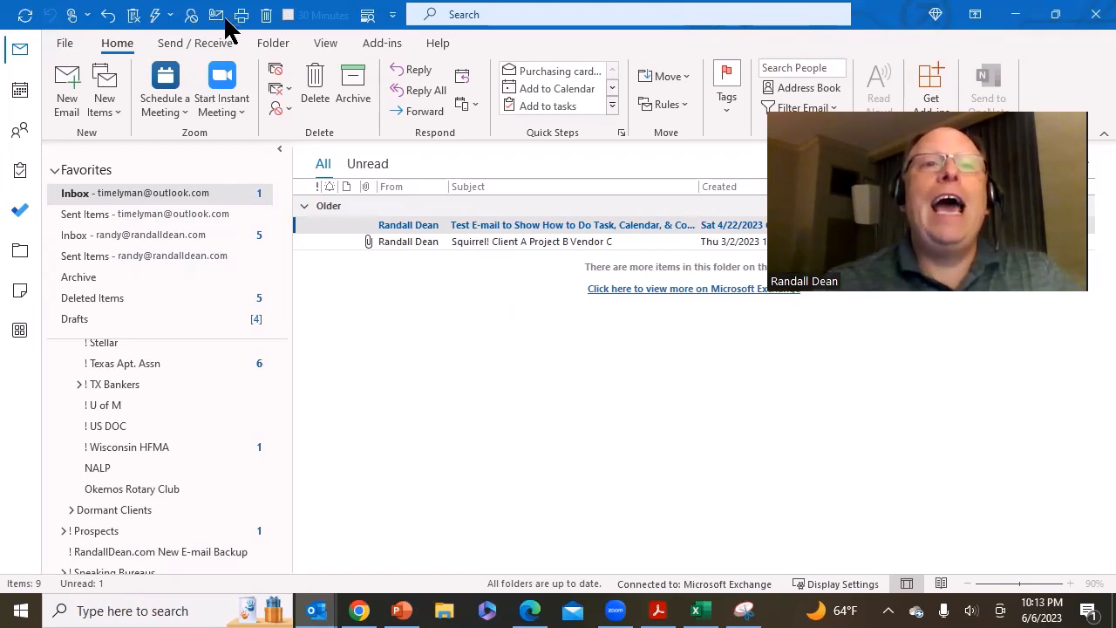
Step: Add the Forward command to the main window's Quick Access Toolbar
left_click(393, 18)
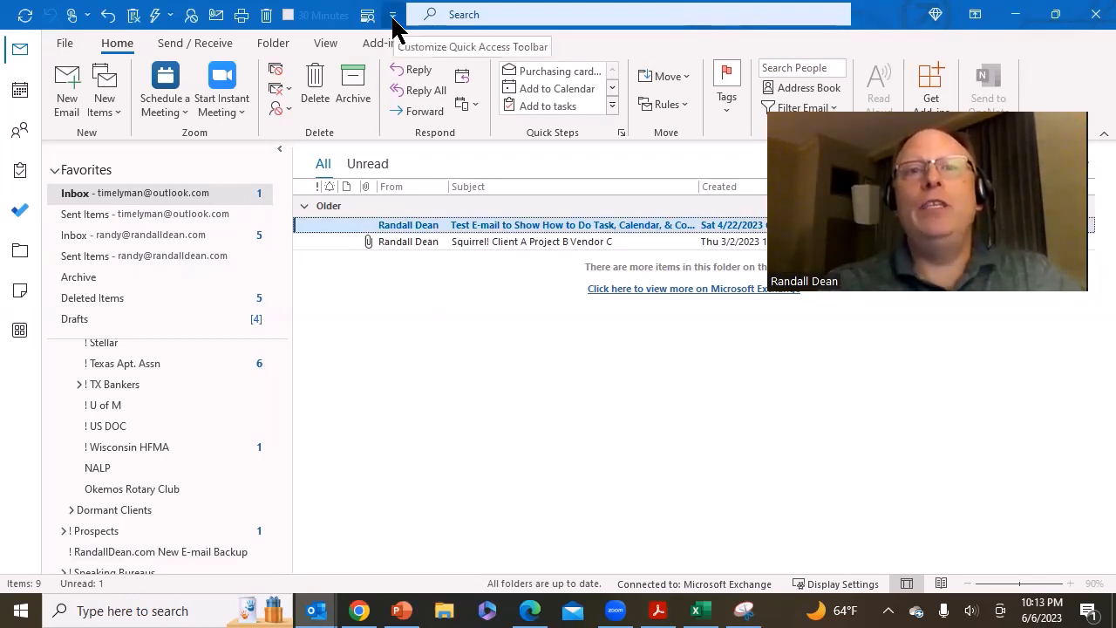
left_click(393, 18)
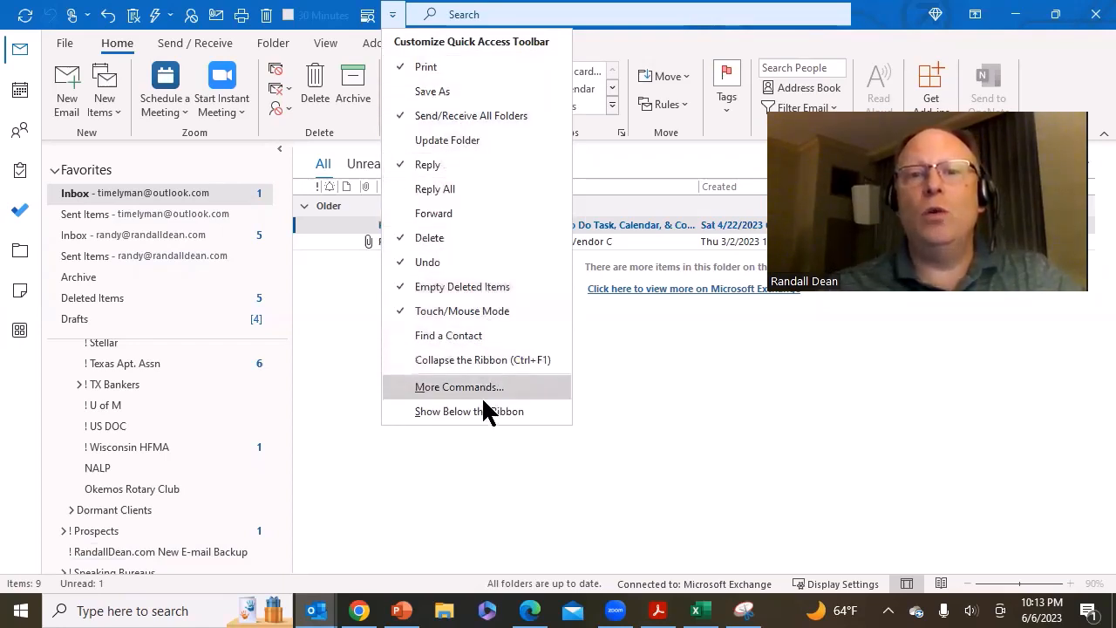
left_click(448, 215)
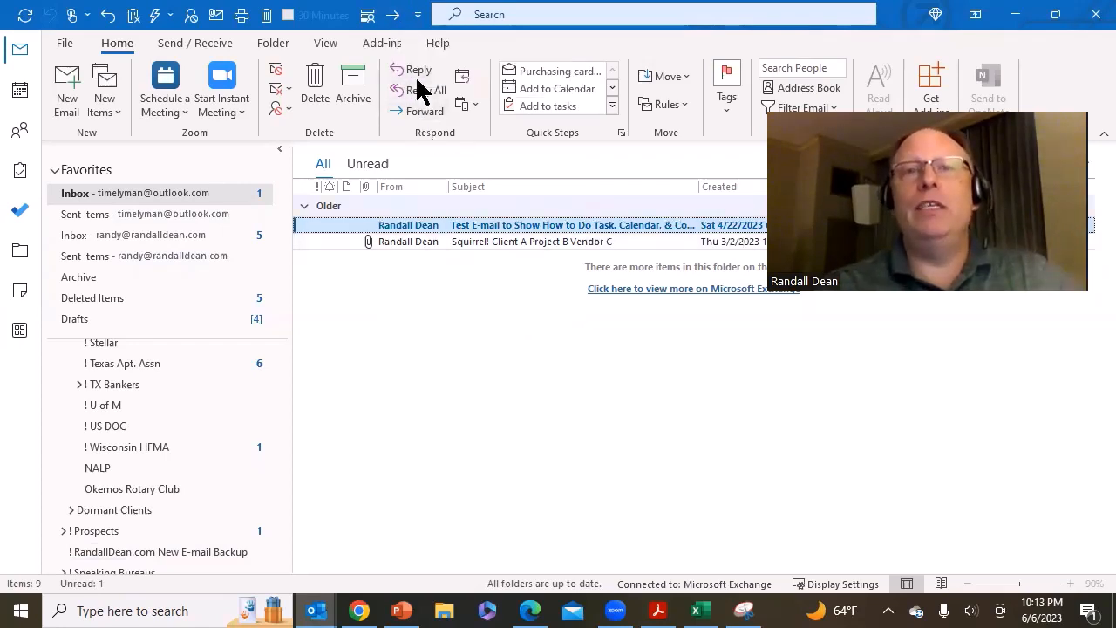
Step: Open the full Quick Access Toolbar customization options and list All Commands instead of only the popular ones
left_click(419, 15)
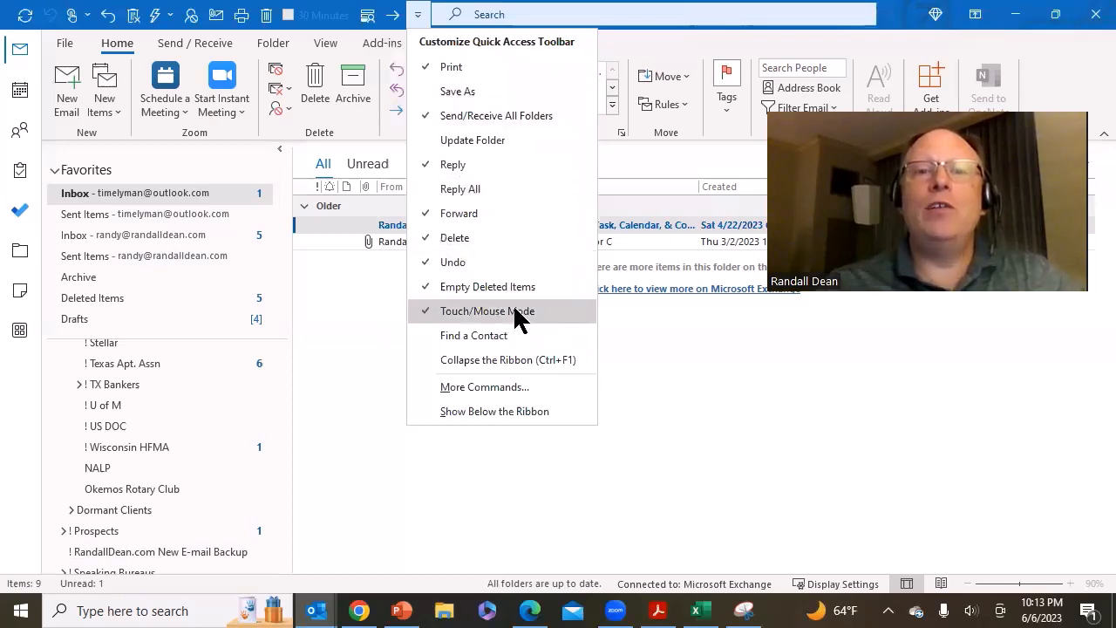
left_click(514, 390)
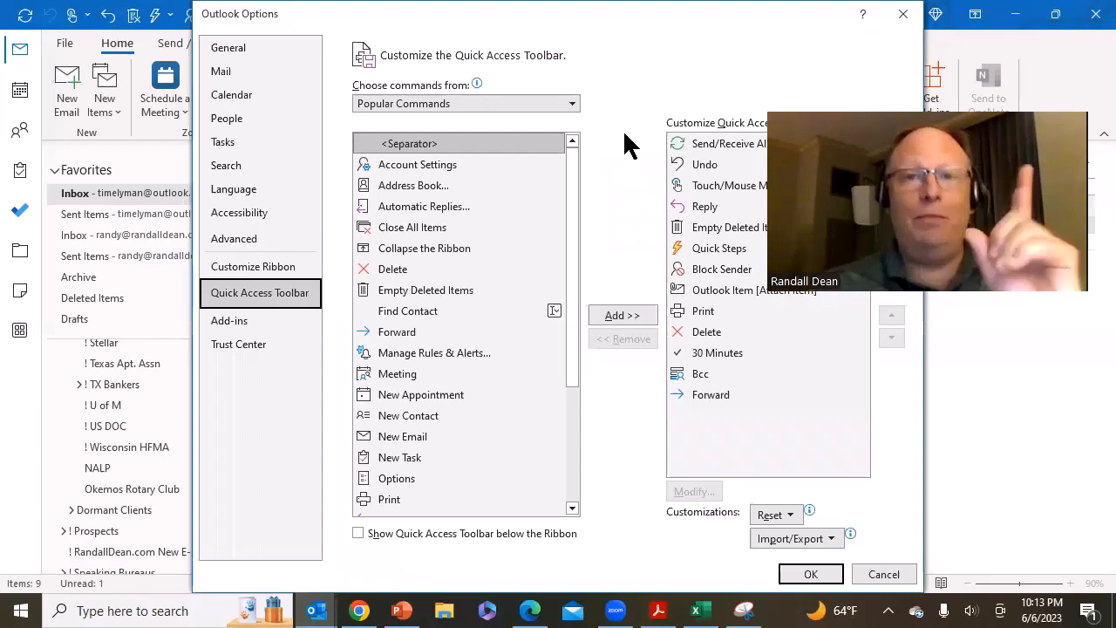
left_click(572, 103)
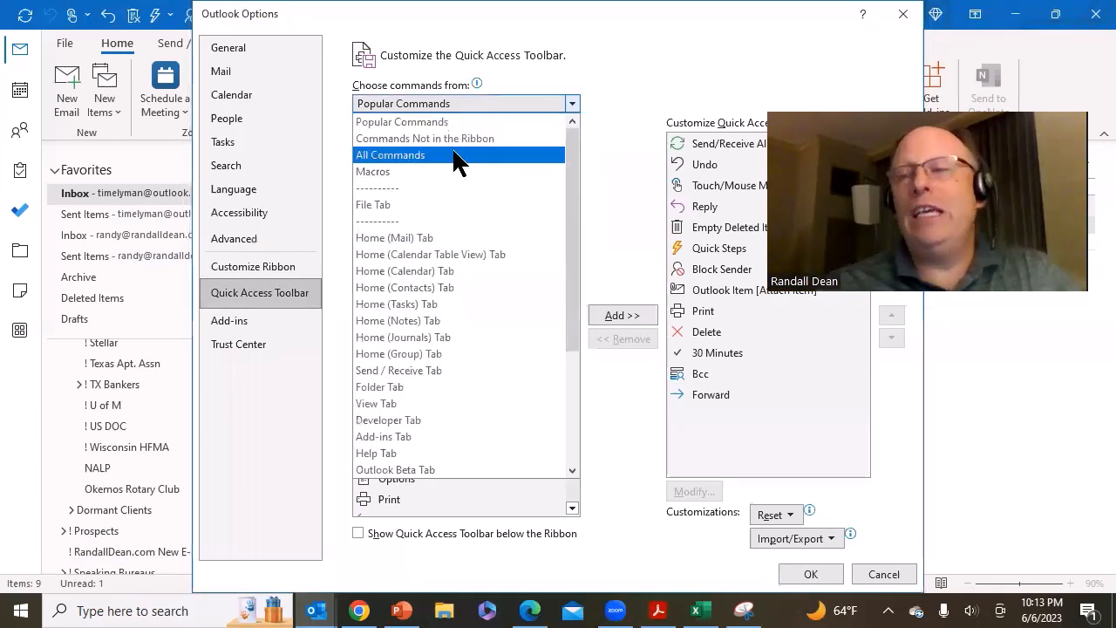
left_click(454, 151)
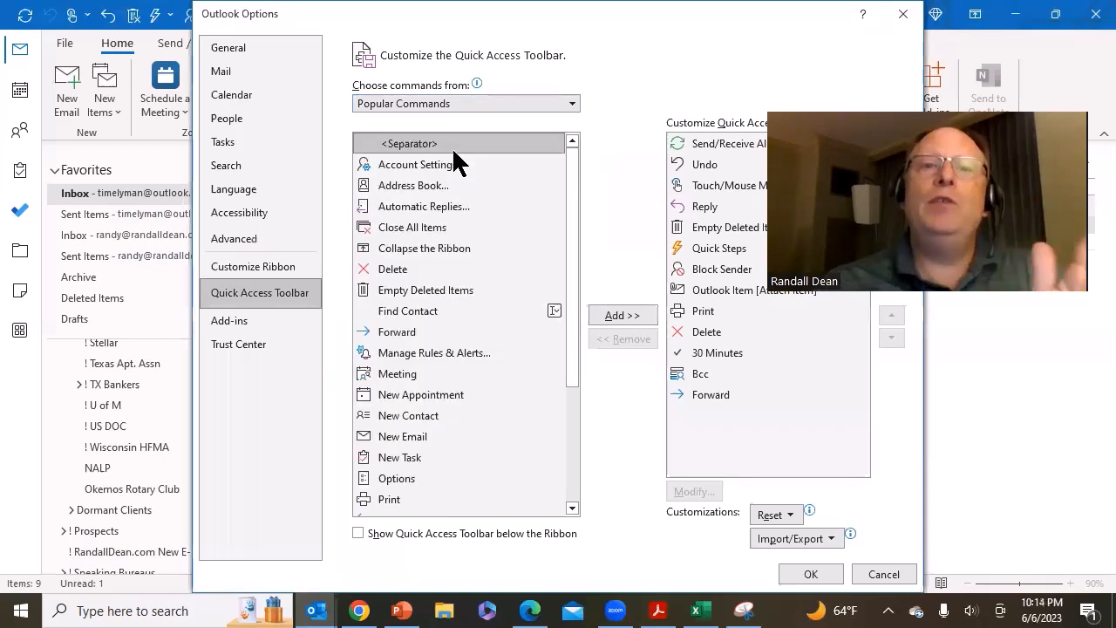
Step: Browse the All Commands list from its beginning through the commands starting with B
left_click(571, 508)
left_click(571, 509)
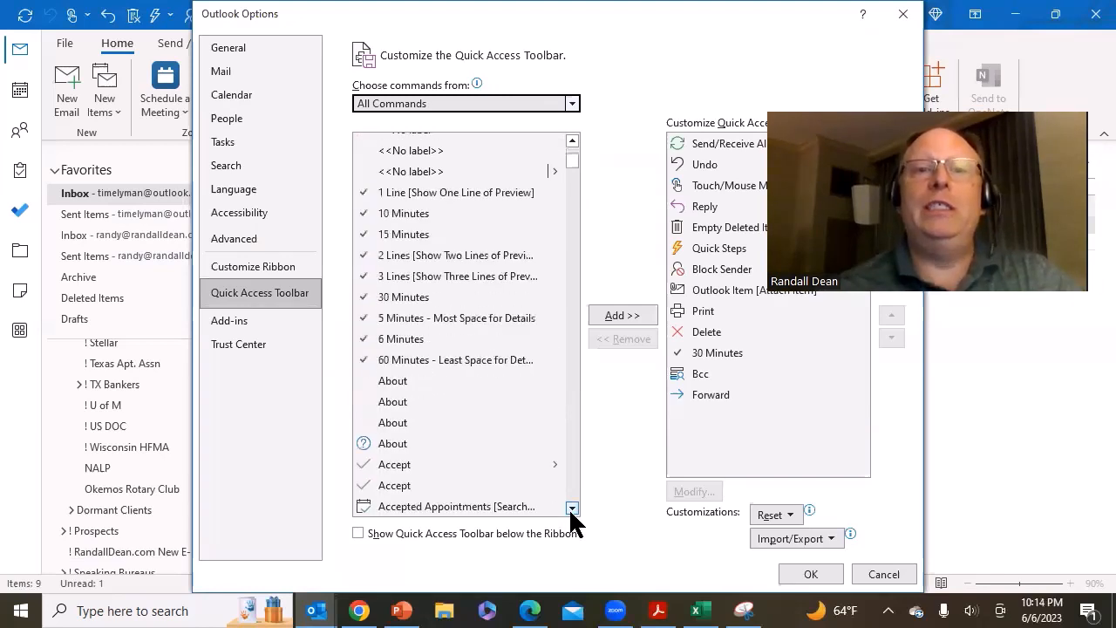
left_click(571, 509)
left_click(571, 508)
left_click(571, 509)
left_click(571, 509)
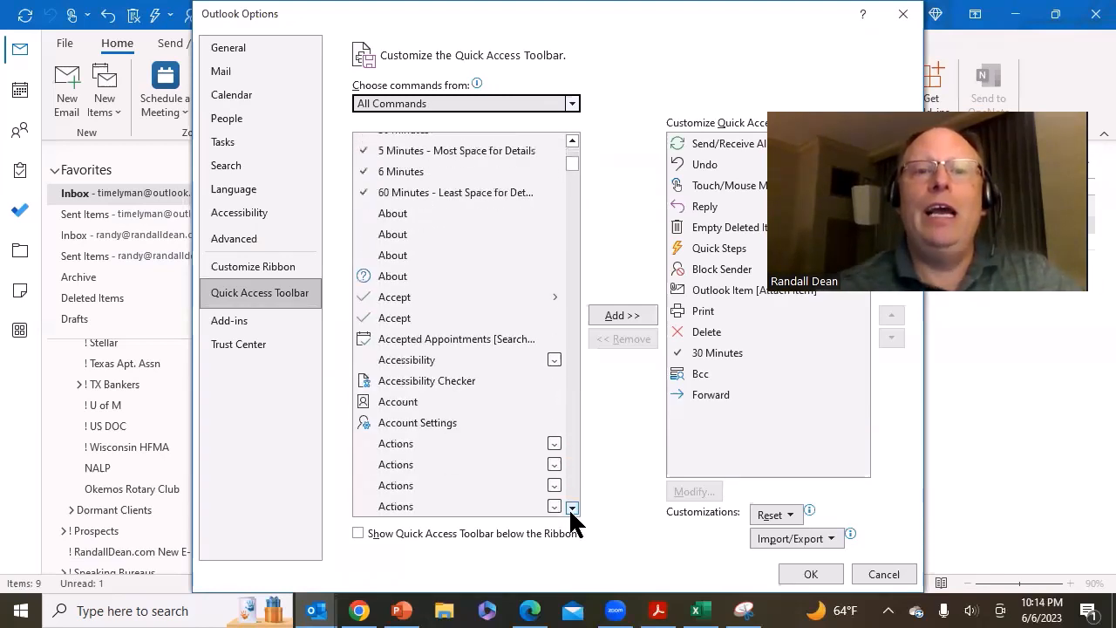
left_click(571, 509)
left_click(571, 508)
left_click(571, 508)
left_click(571, 509)
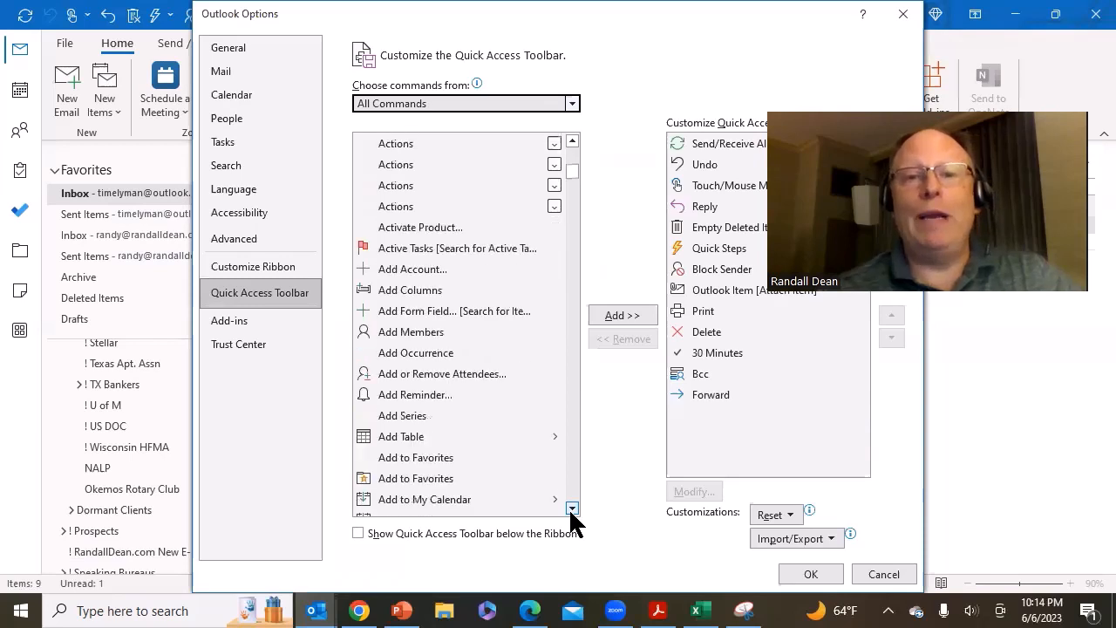
left_click(571, 509)
left_click(572, 508)
left_click(571, 508)
left_click(571, 509)
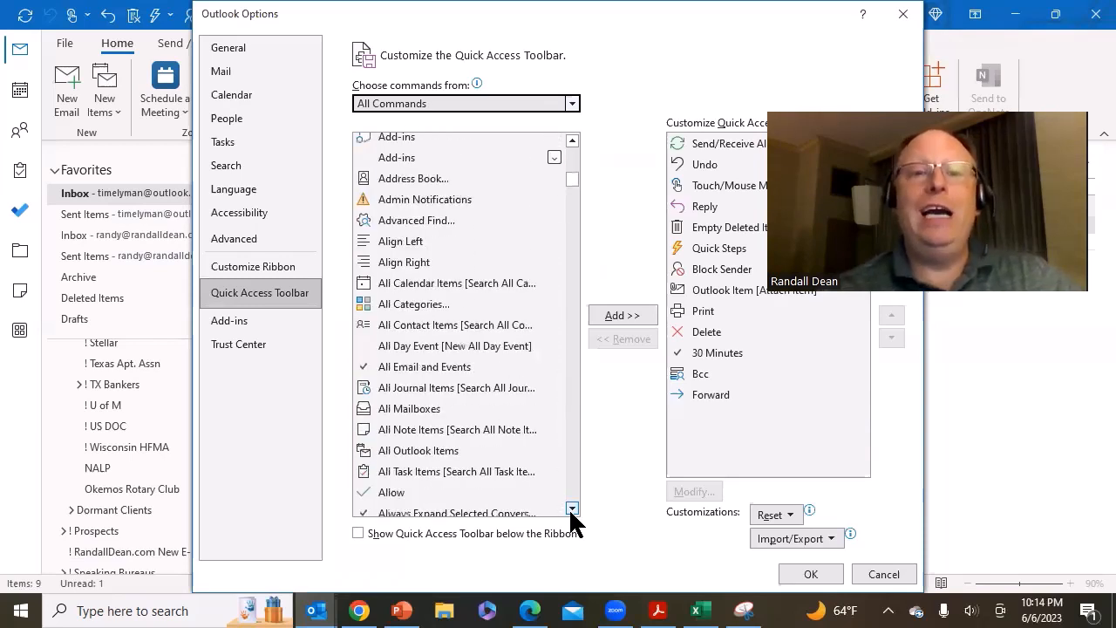
left_click(571, 508)
left_click(571, 508)
left_click(571, 508)
left_click(571, 508)
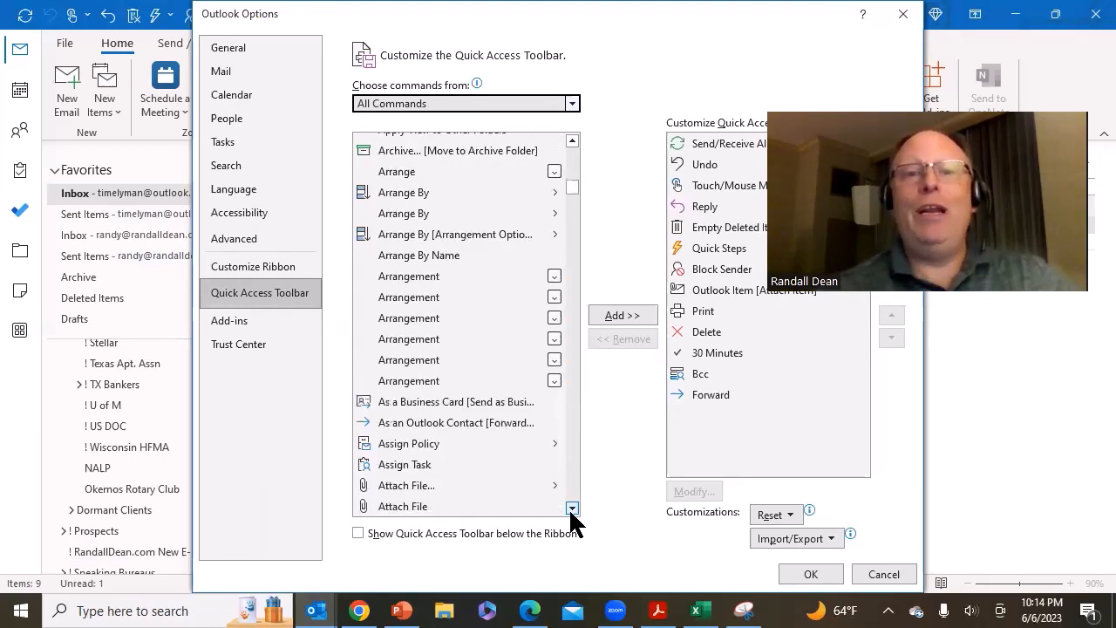
left_click(571, 509)
left_click(571, 508)
left_click(571, 508)
left_click(571, 509)
left_click(571, 508)
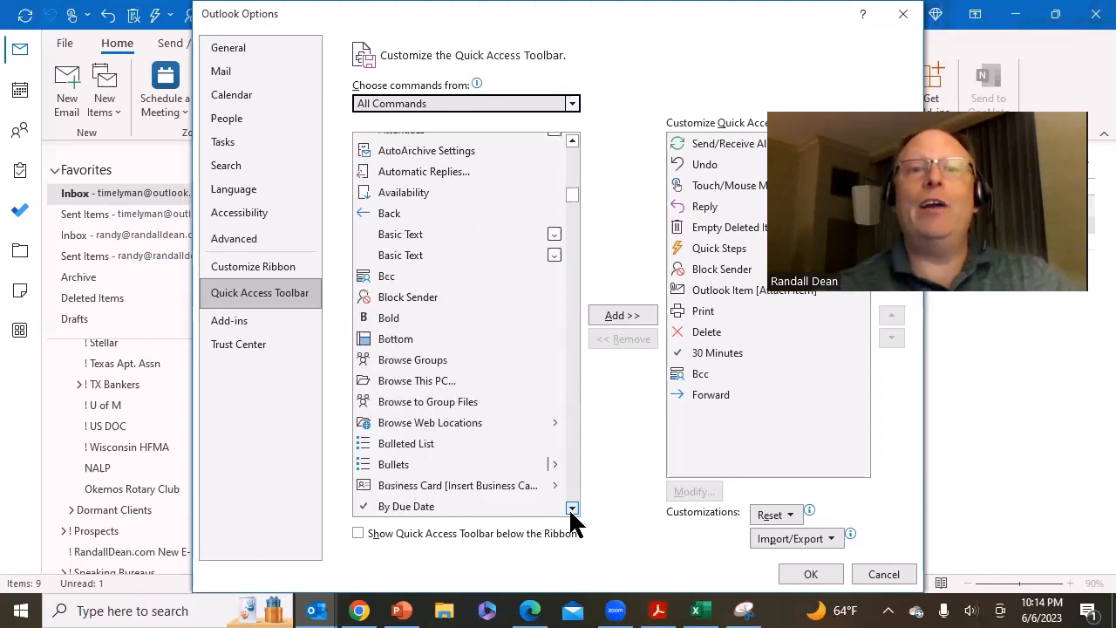
left_click(571, 508)
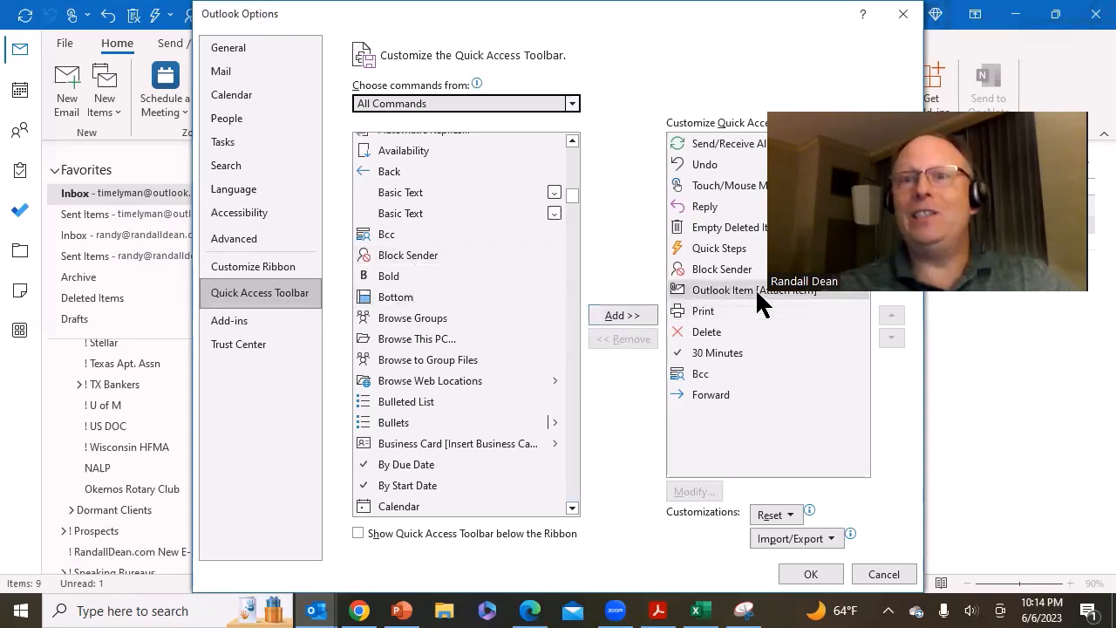
Step: Try to add the Block Sender command to the Quick Access Toolbar
left_click(411, 251)
left_click(614, 315)
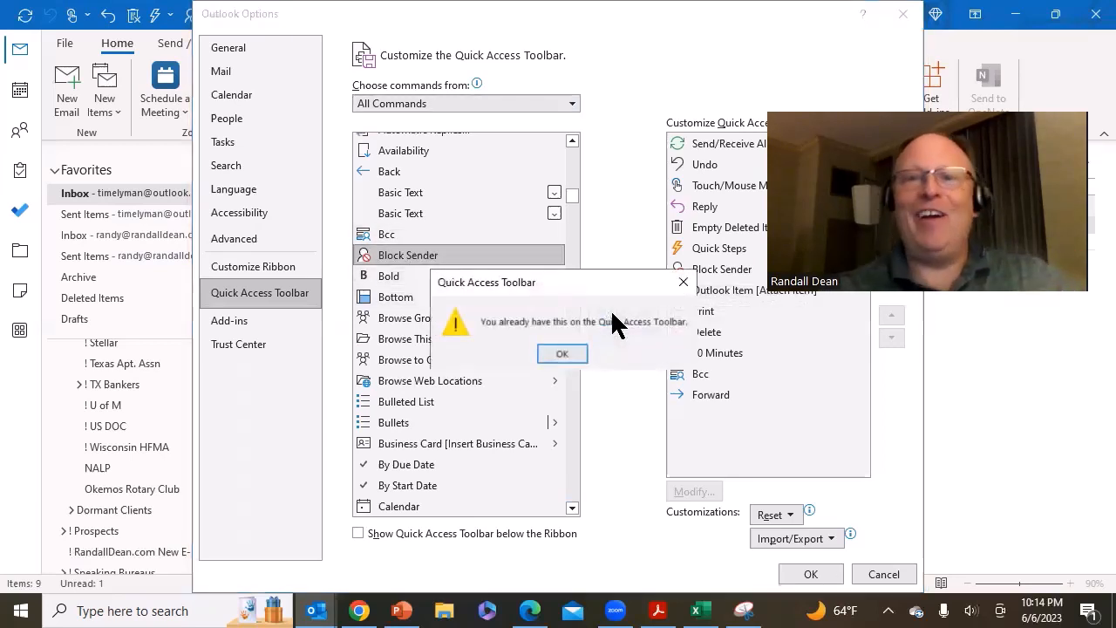
key("Return")
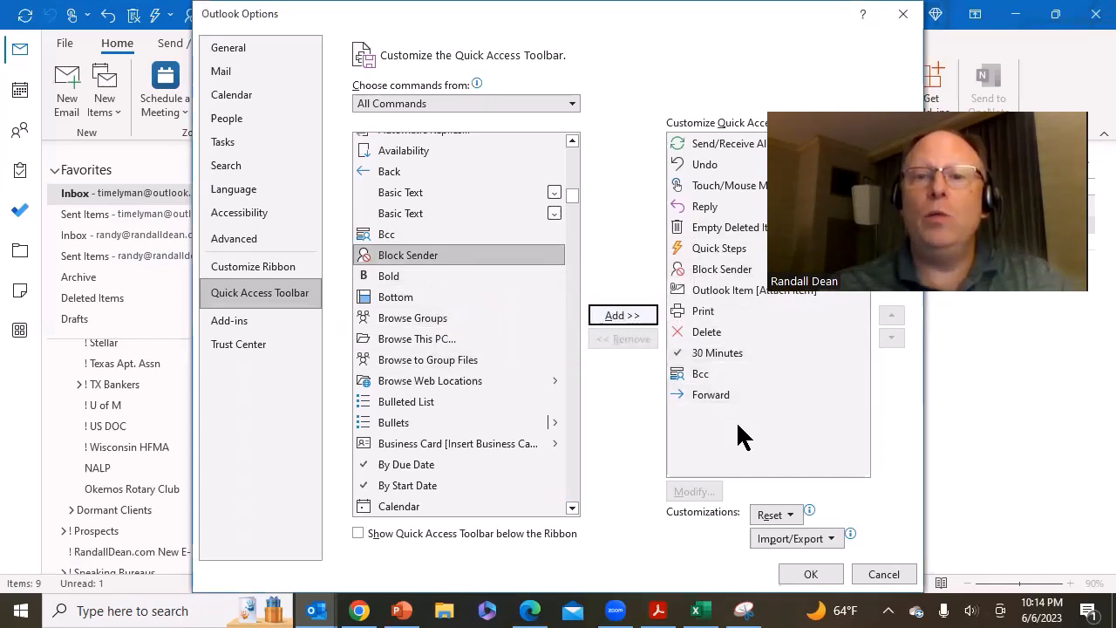
Step: Look further through the available commands to those starting with C and leave the options without saving
left_click(572, 508)
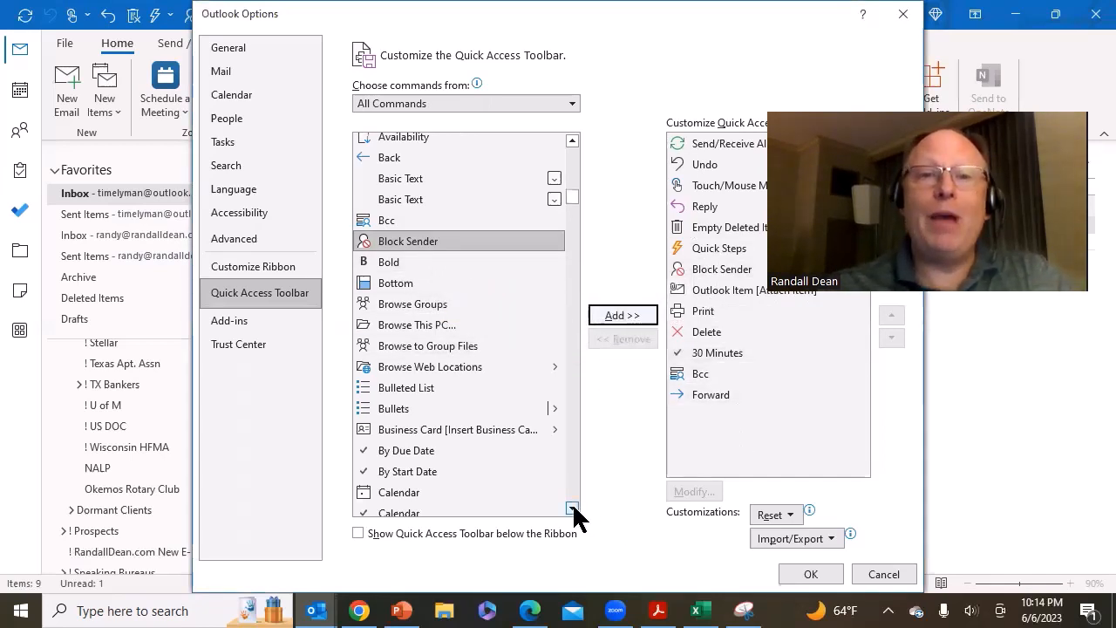
left_click(572, 508)
left_click_drag(573, 510, 574, 510)
left_click(573, 507)
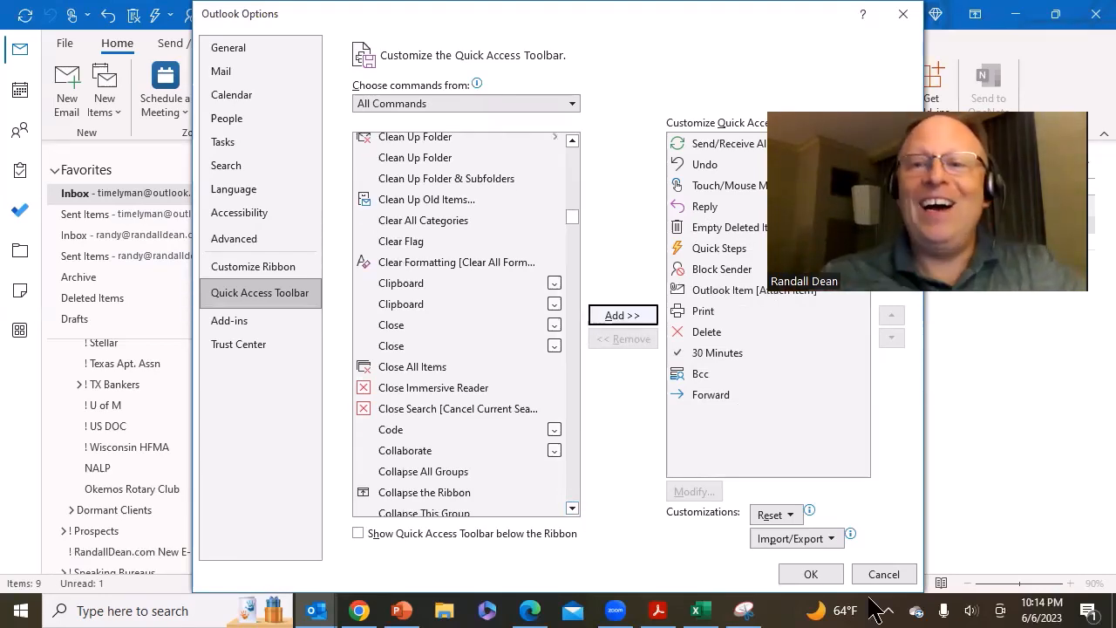
left_click(883, 574)
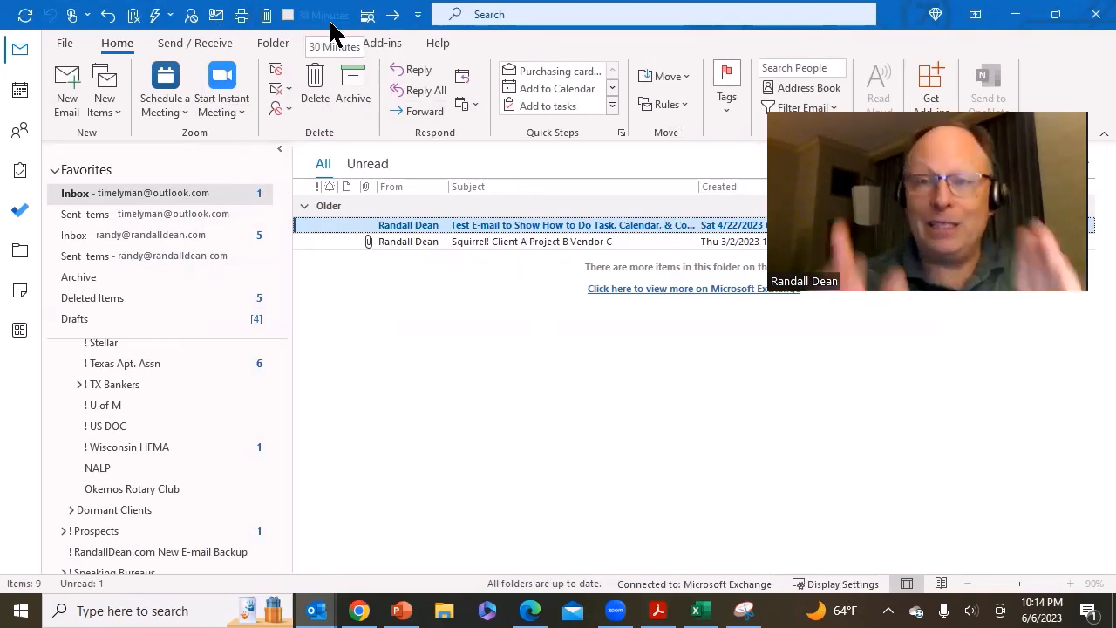
Step: Open the calendar, switch its time scale to 30 minutes, and set it back to 60 minutes
left_click(20, 92)
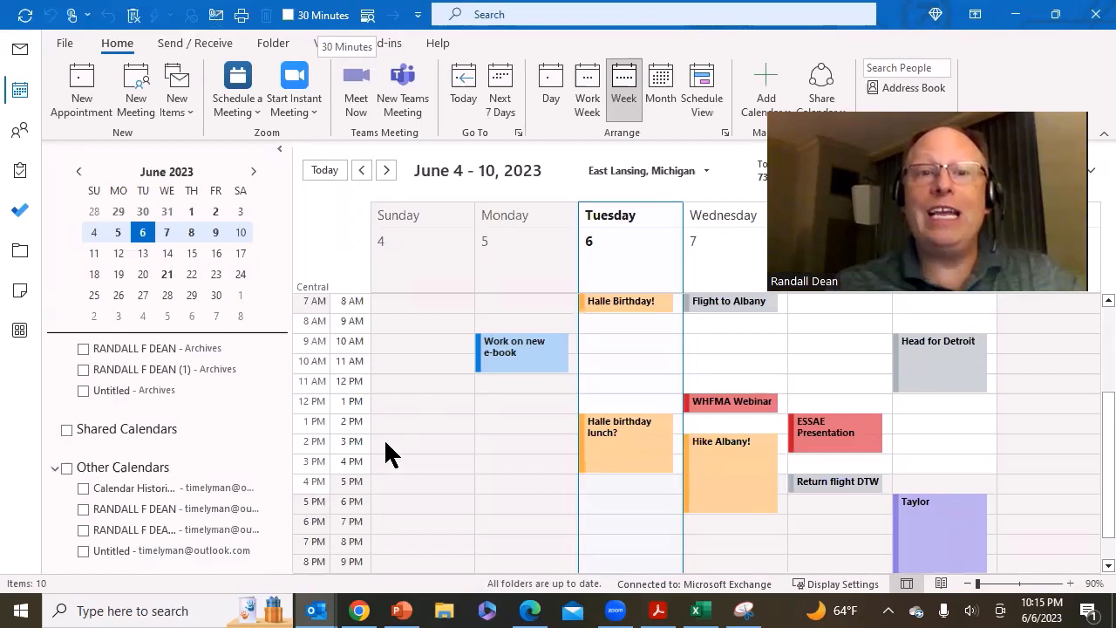
left_click(288, 15)
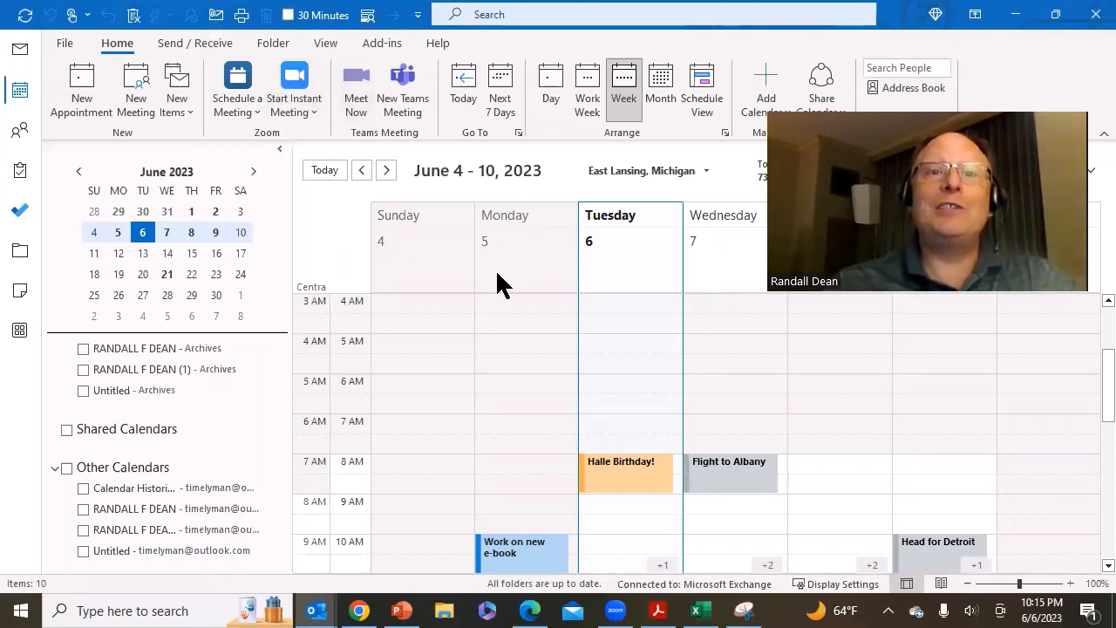
right_click(347, 427)
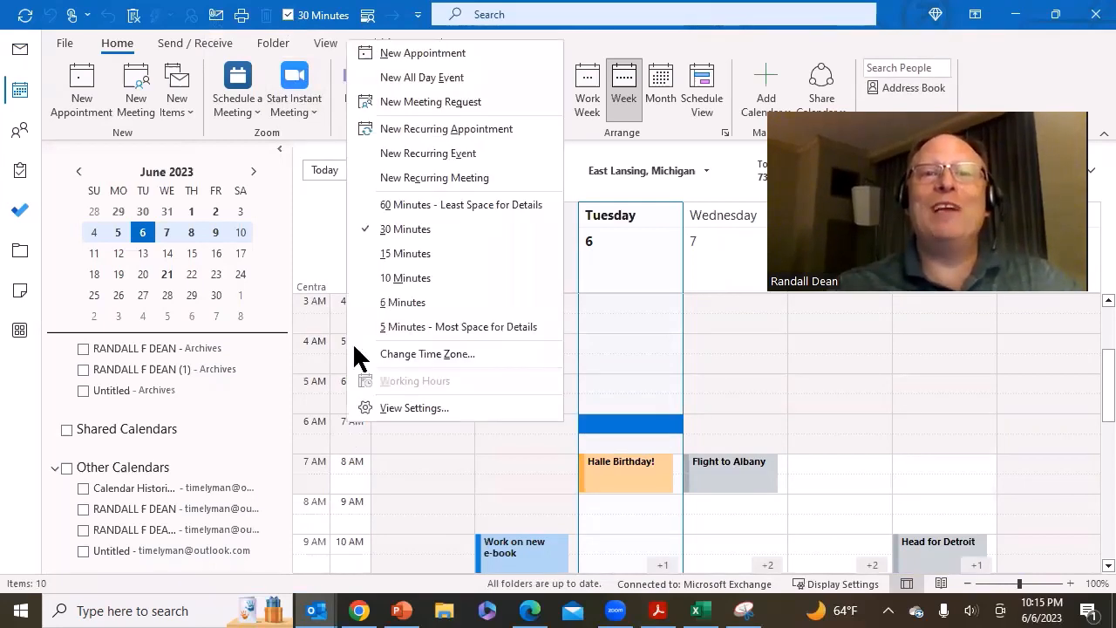
left_click(405, 206)
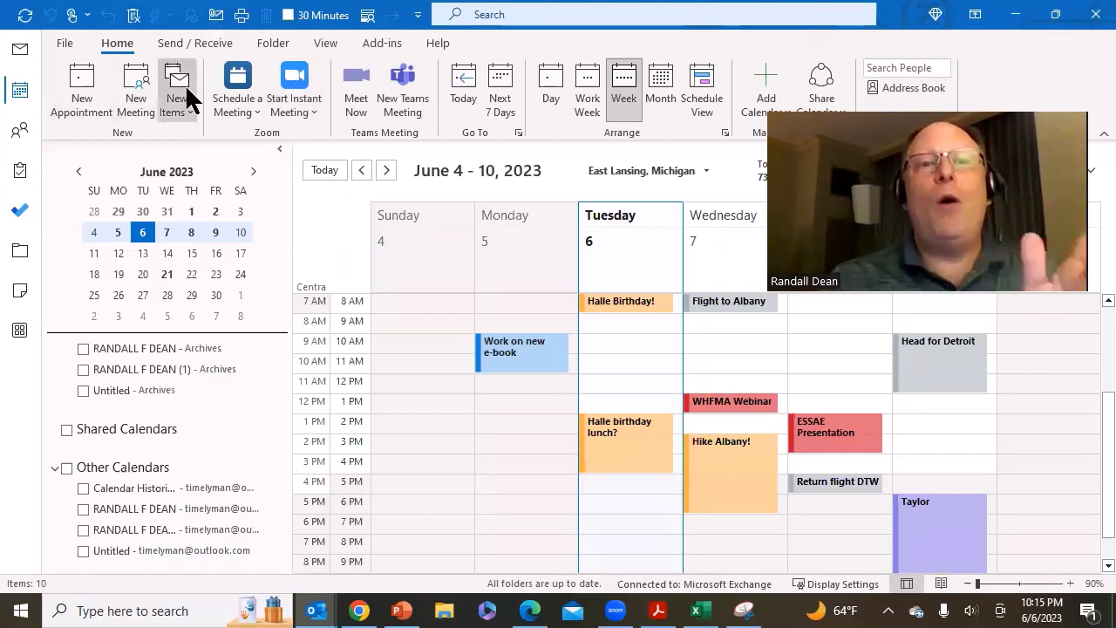
Step: Start a new e-mail message in a maximized window and view its Quick Access Toolbar customization choices
left_click(190, 125)
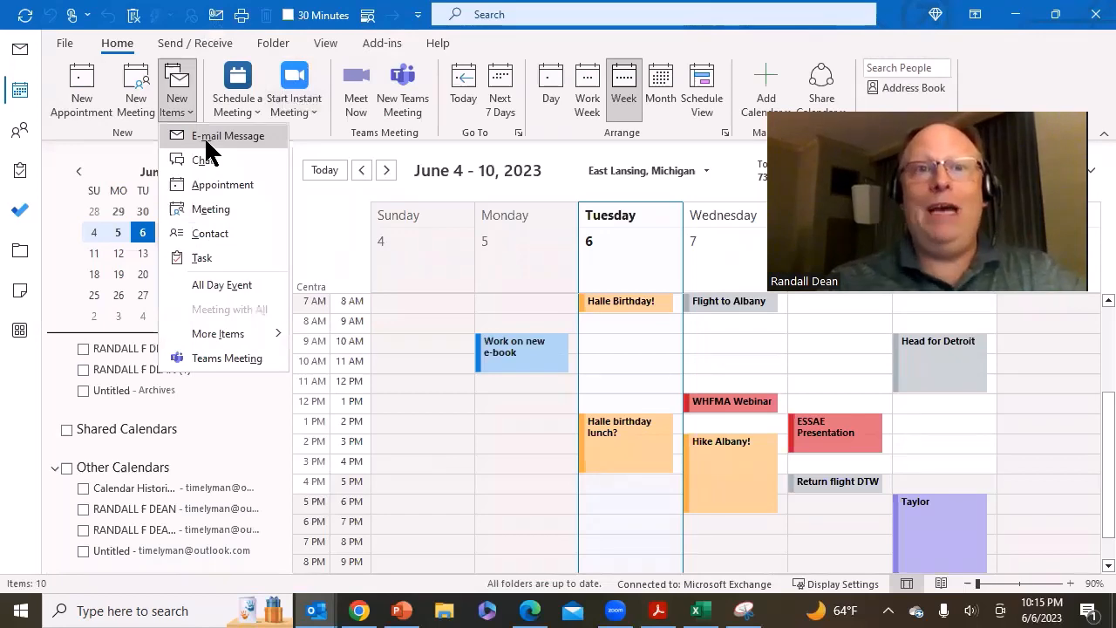
left_click(211, 144)
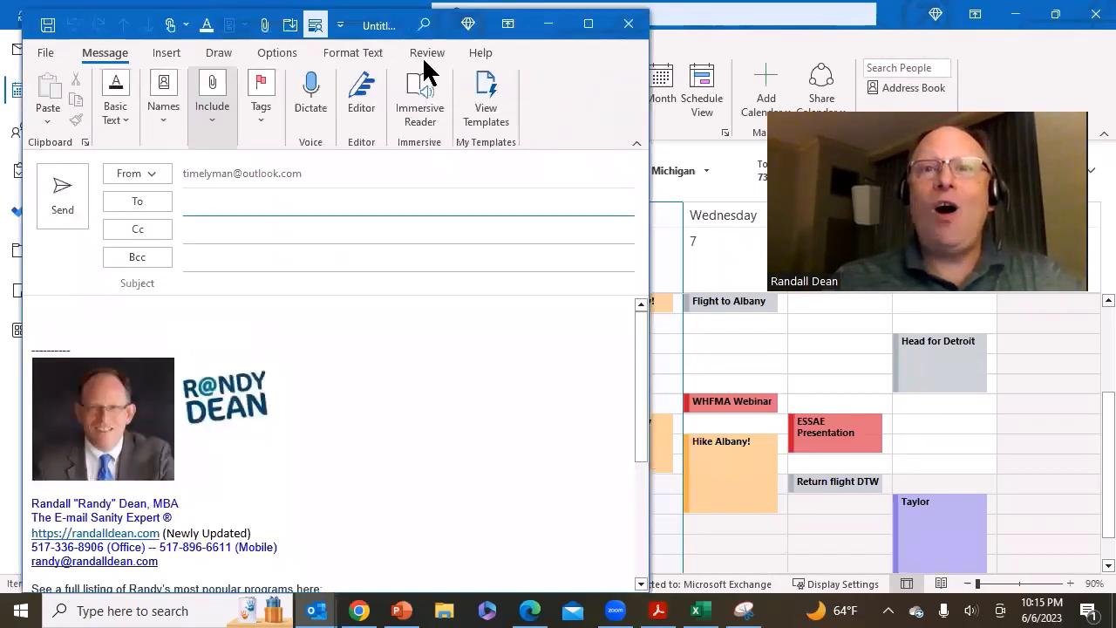
left_click(588, 27)
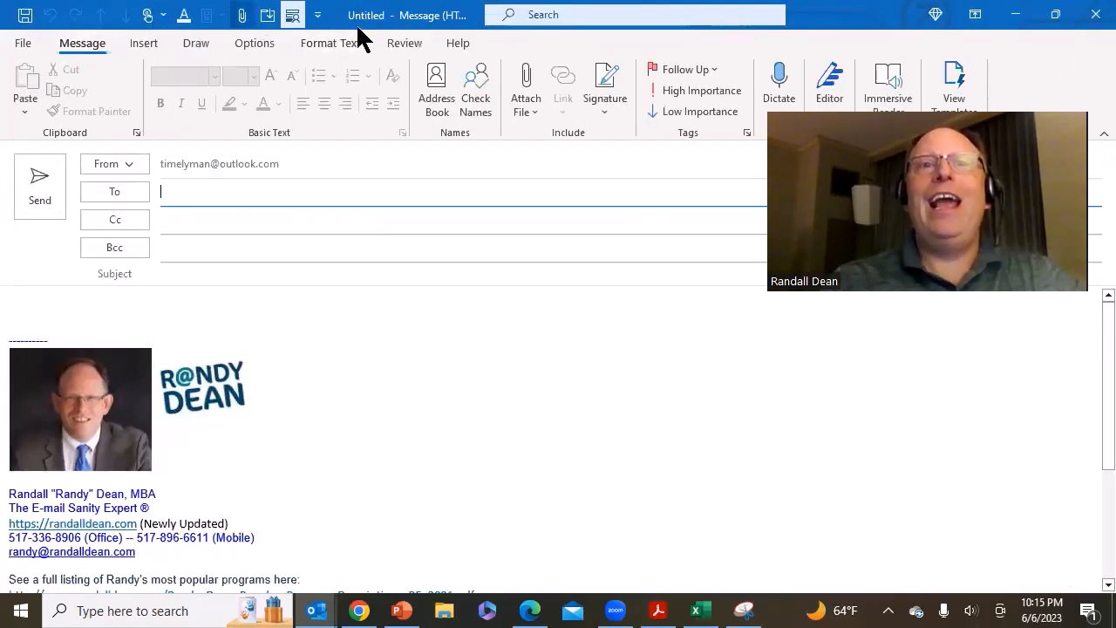
left_click(320, 18)
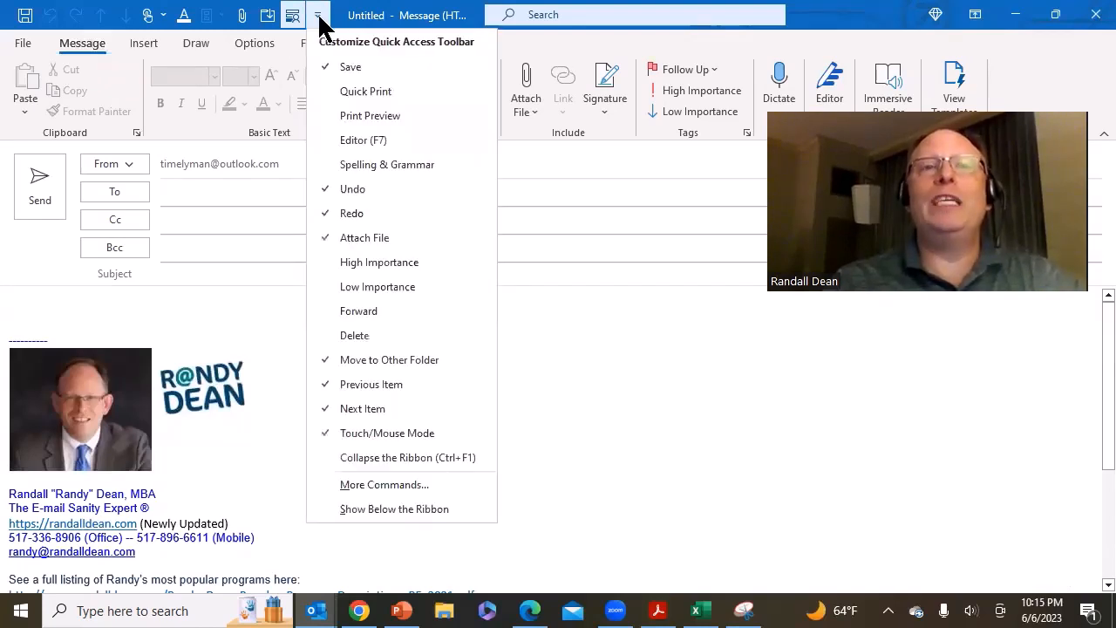
left_click(300, 17)
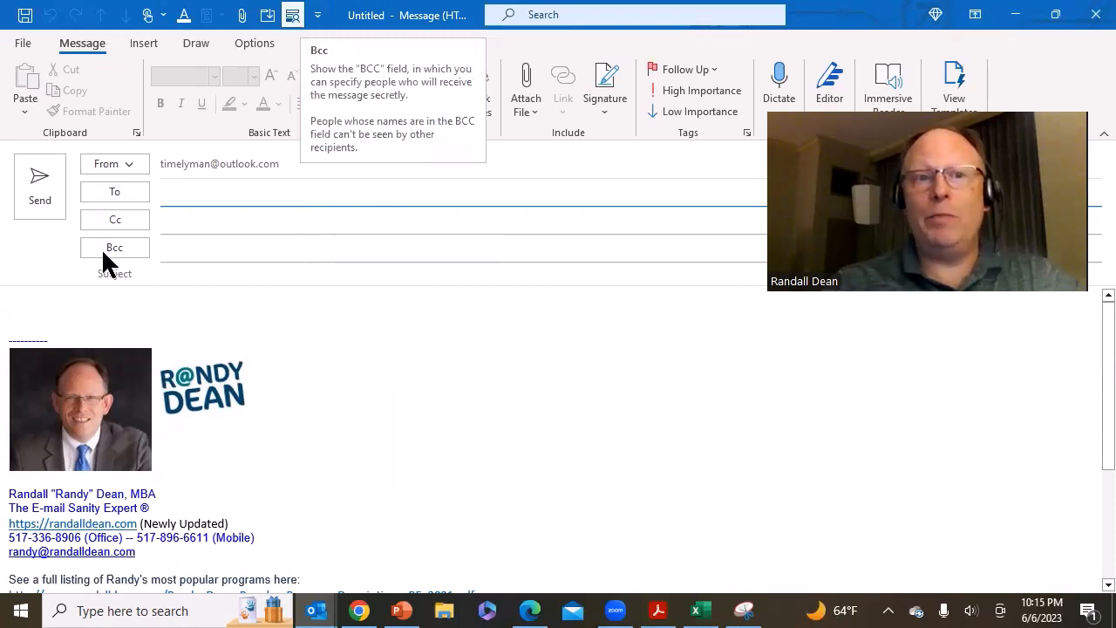
Step: Hide the Bcc field in the new message, show it again, and close the message without saving
left_click(293, 17)
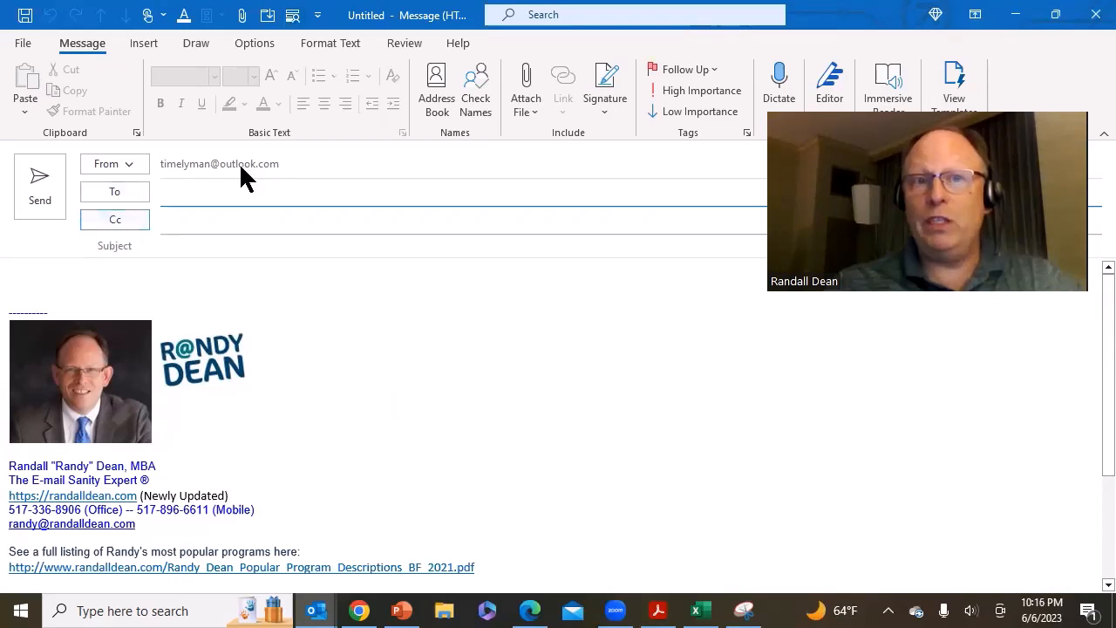
left_click(293, 17)
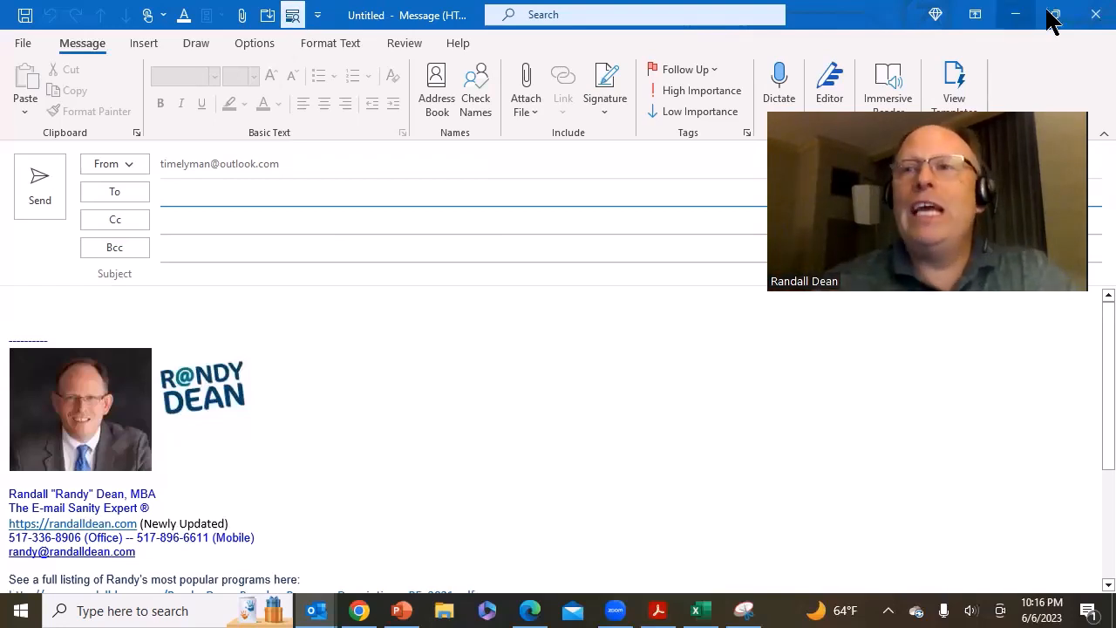
left_click(1095, 27)
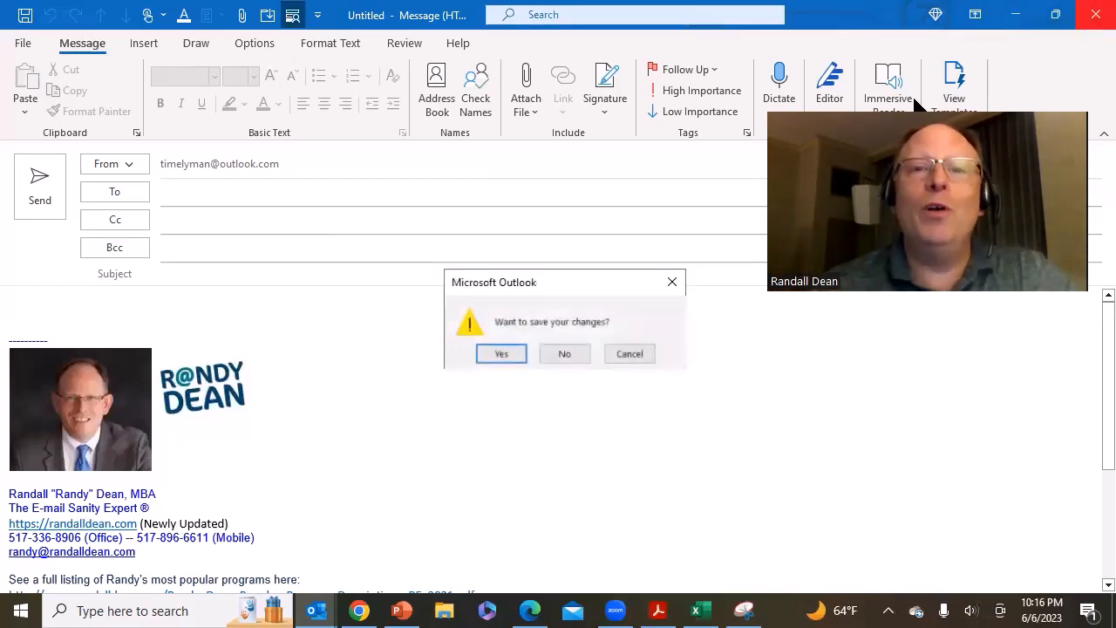
key("n")
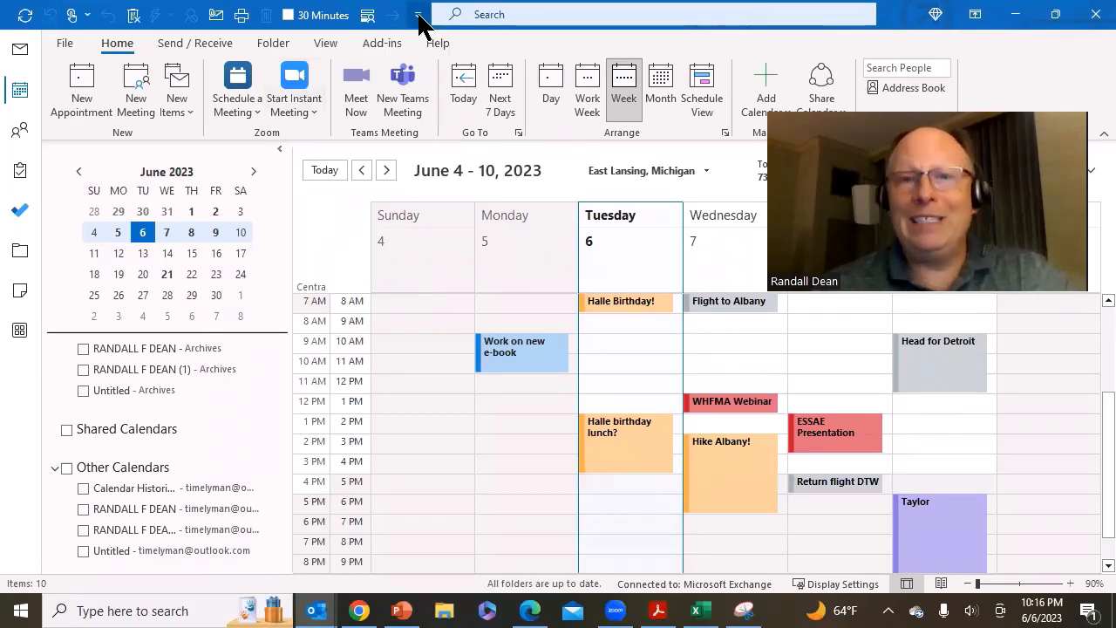
Step: Return to the mail view and move the Quick Access Toolbar below the ribbon and back above it
left_click(21, 50)
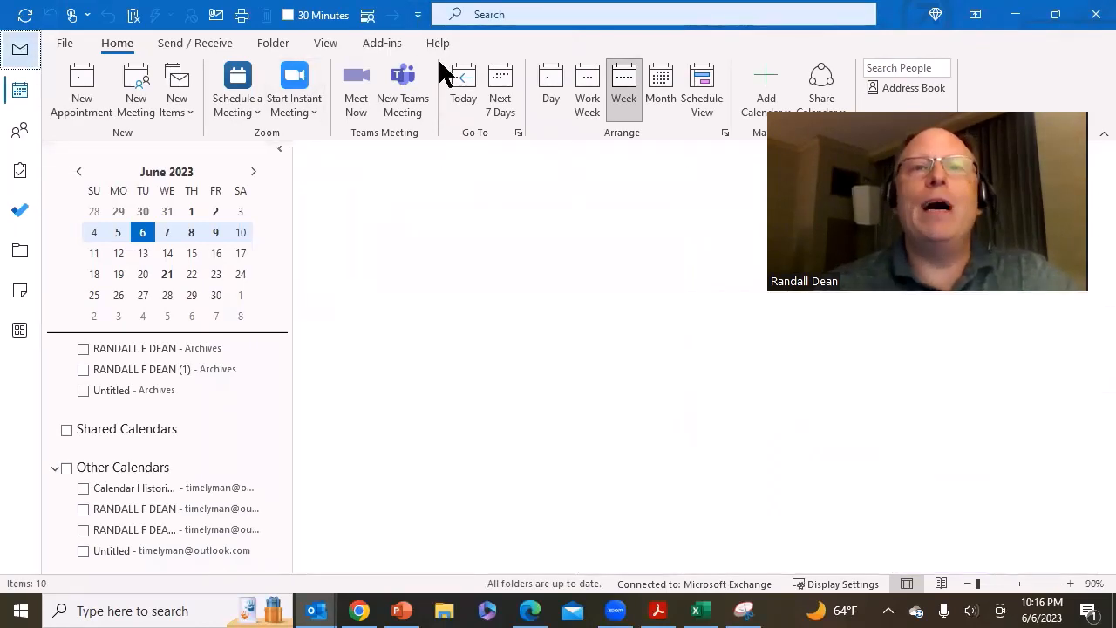
left_click(417, 15)
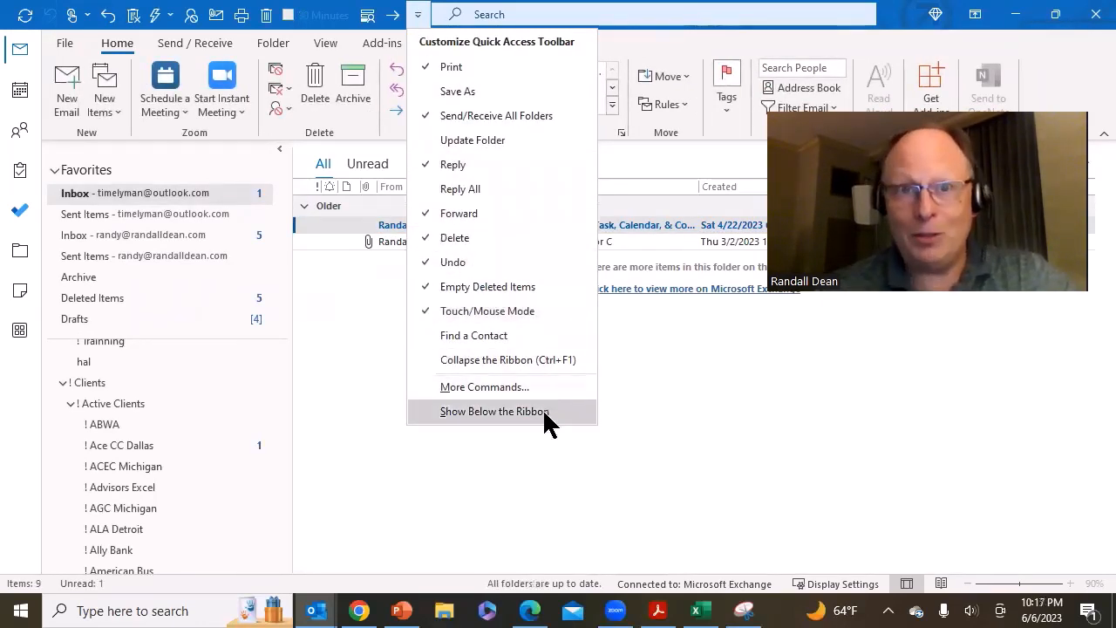
left_click(495, 412)
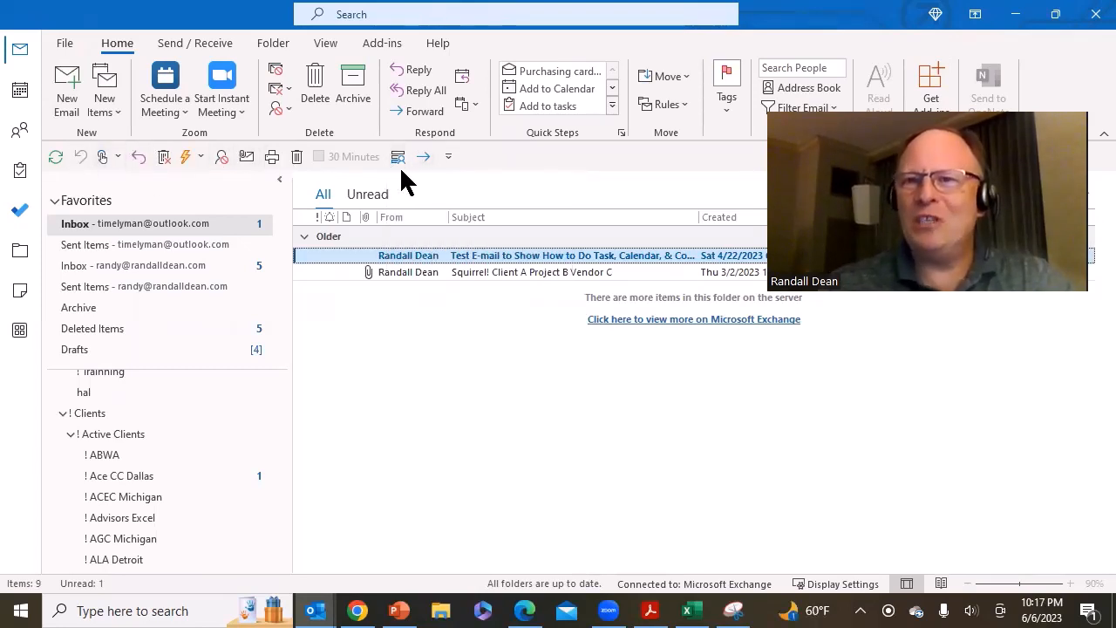
left_click(447, 162)
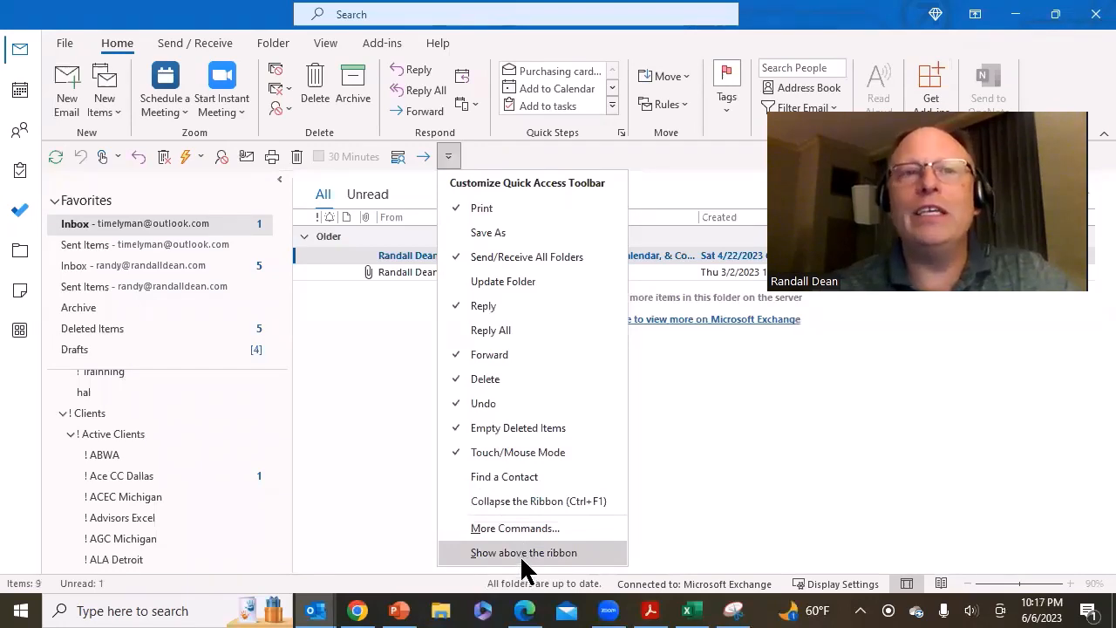
left_click(523, 556)
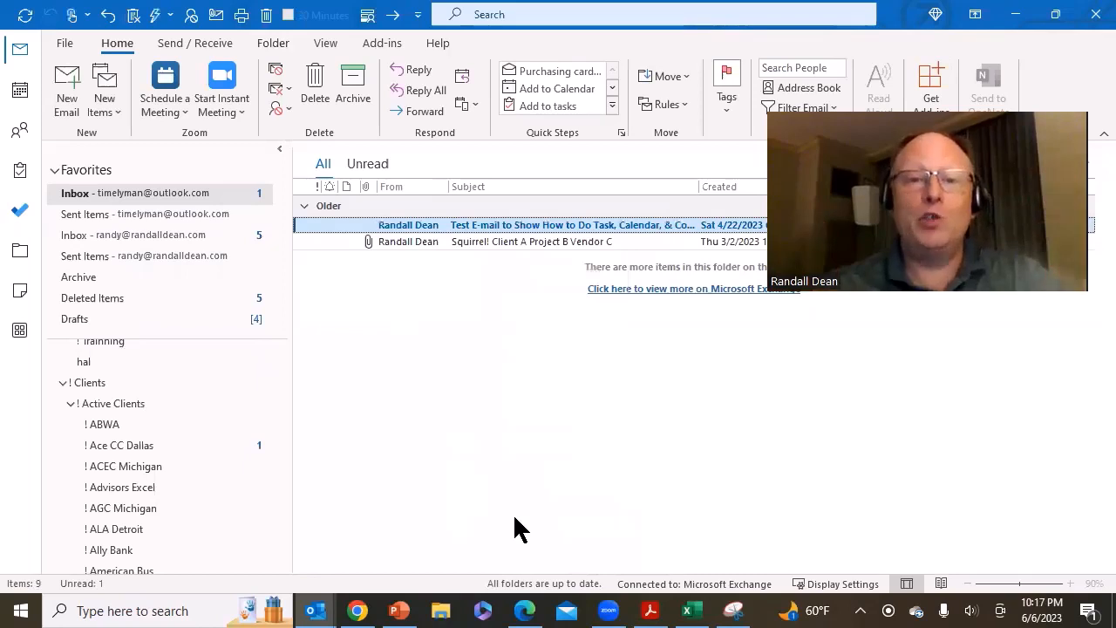
Step: Switch to the Microlearning_Cover.pptx presentation in PowerPoint and start the slide show from the closing slide 2
left_click(397, 609)
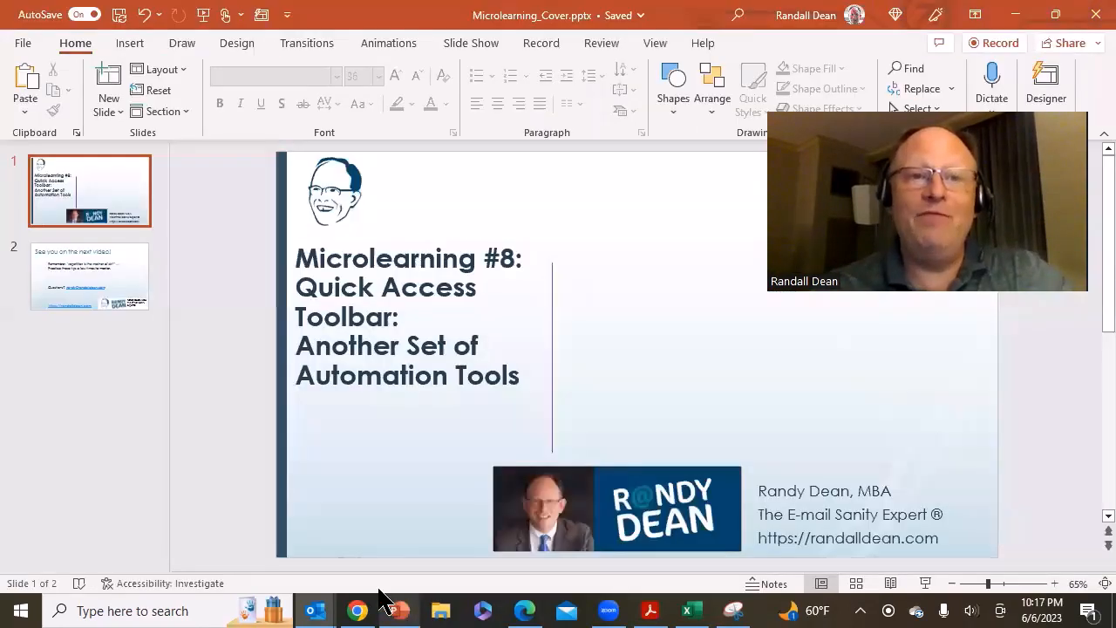
left_click(136, 267)
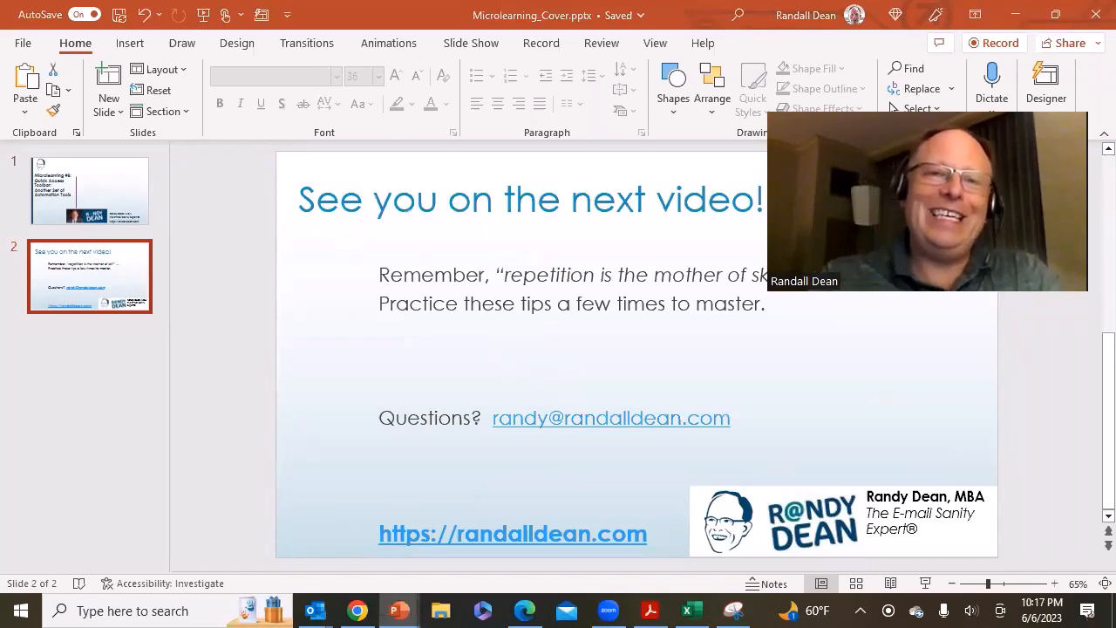
key("shift+F5")
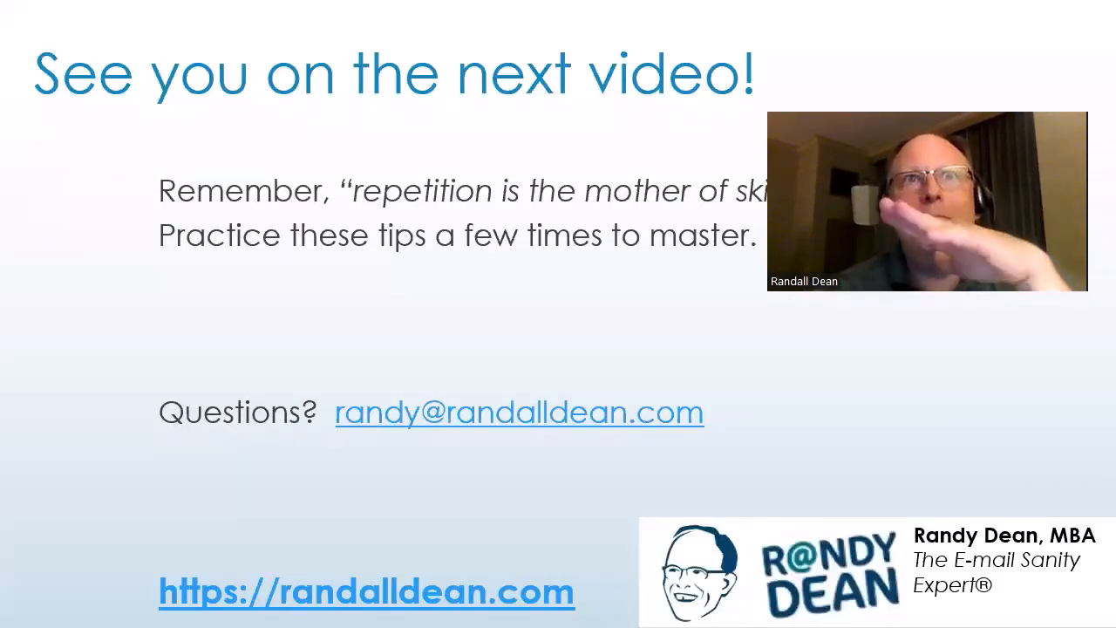